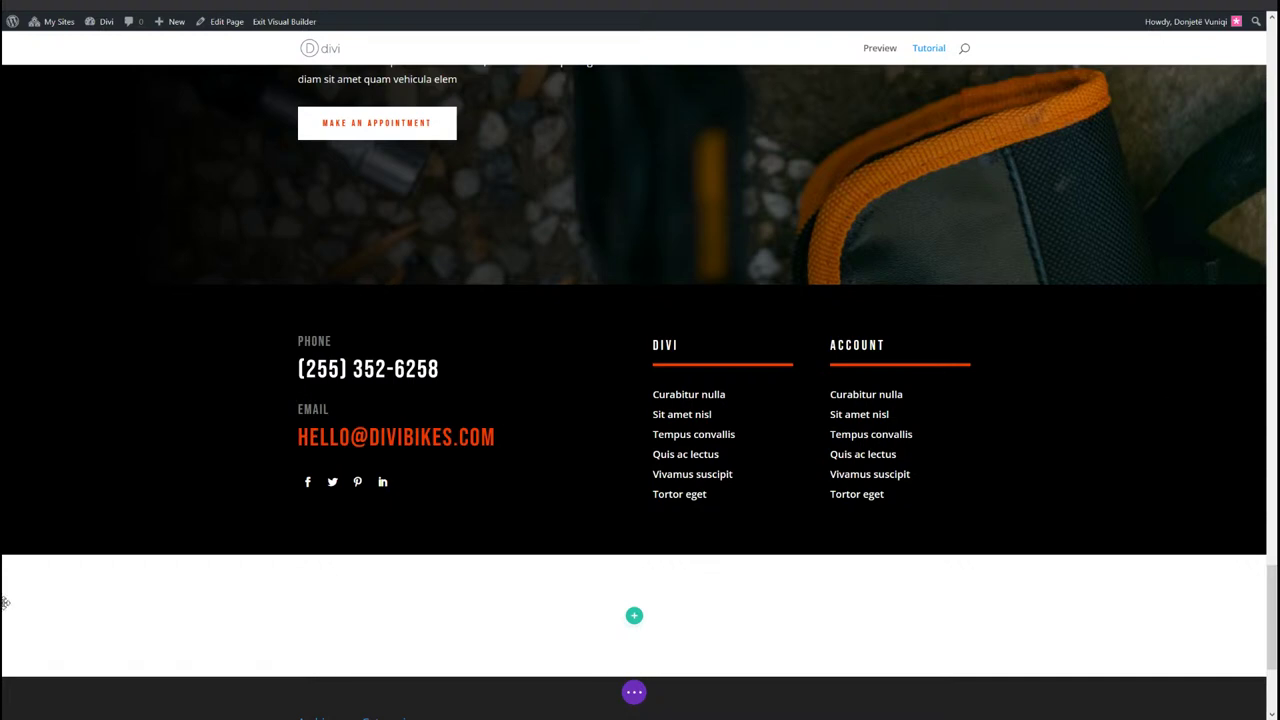
Step: Set the new empty section's top and bottom padding to 0px and save the section settings
click(35, 568)
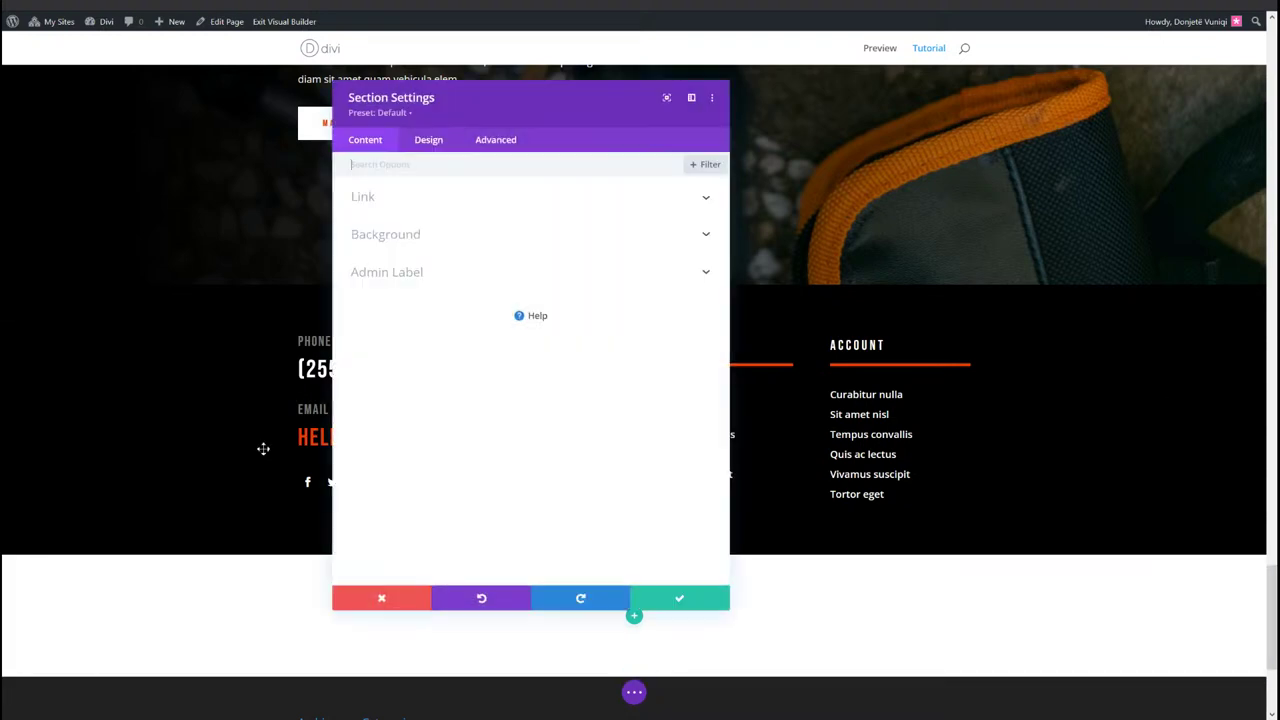
click(430, 146)
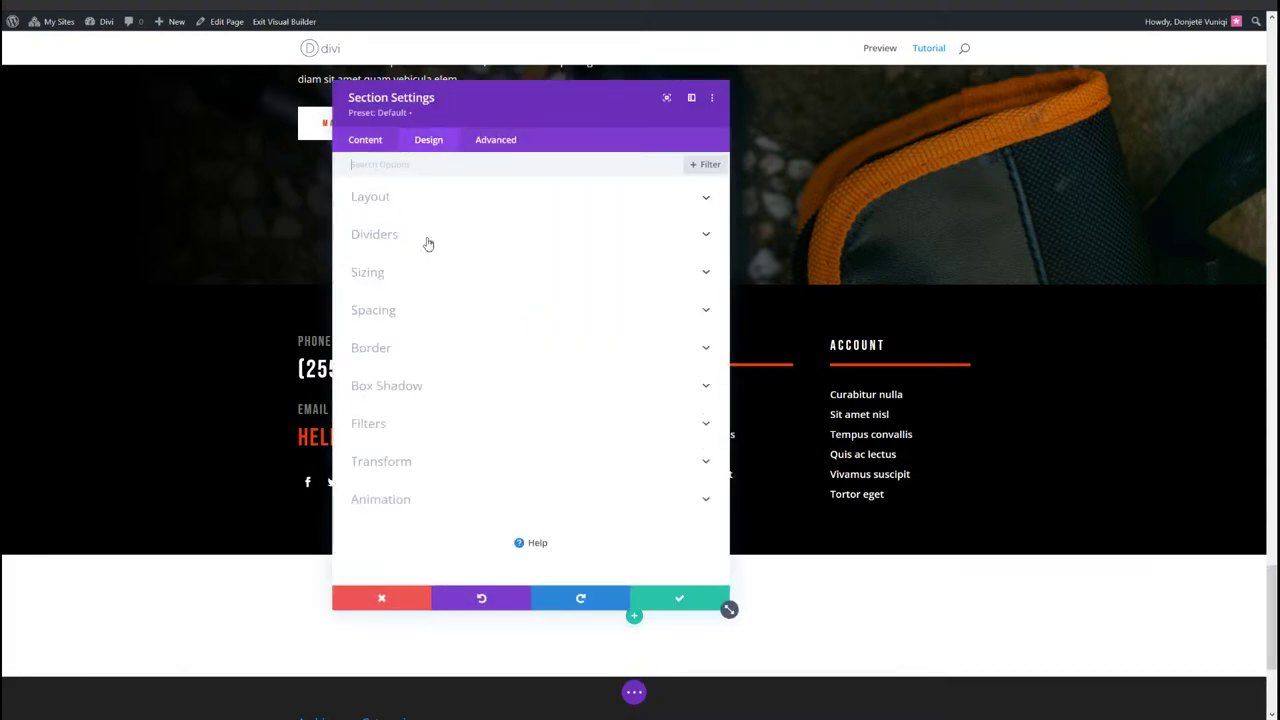
click(411, 307)
click(399, 304)
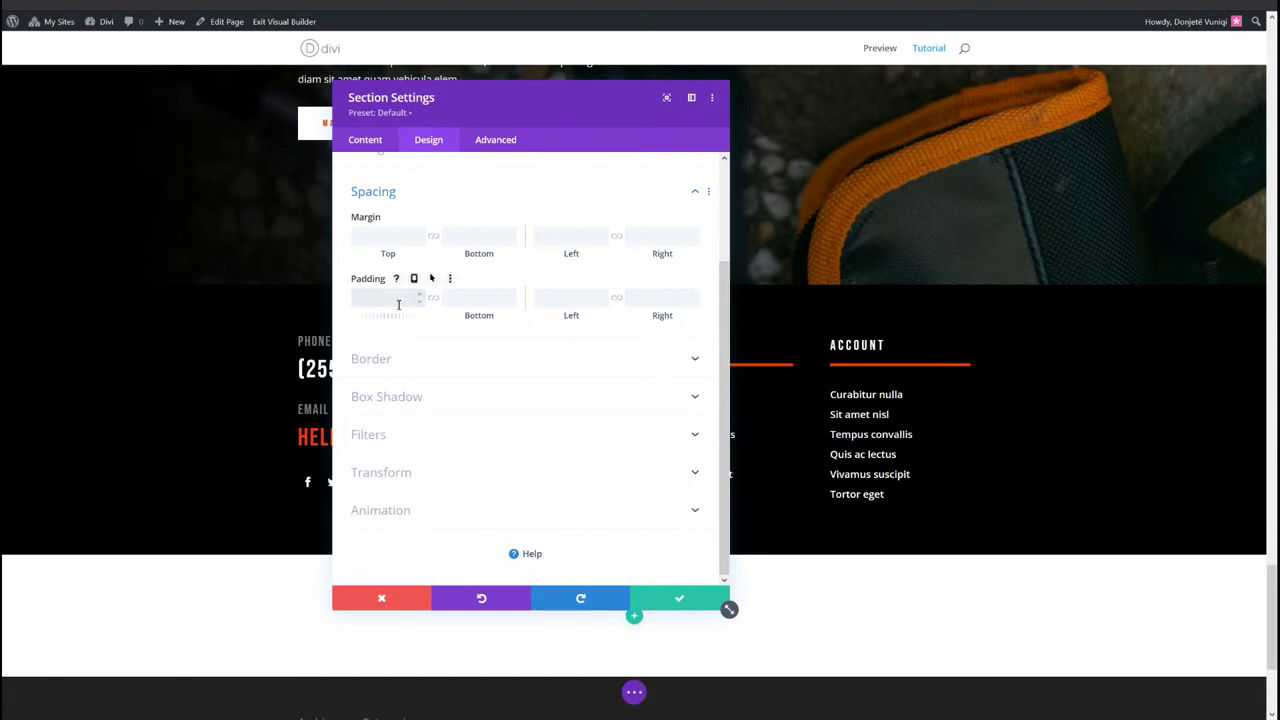
text(0)
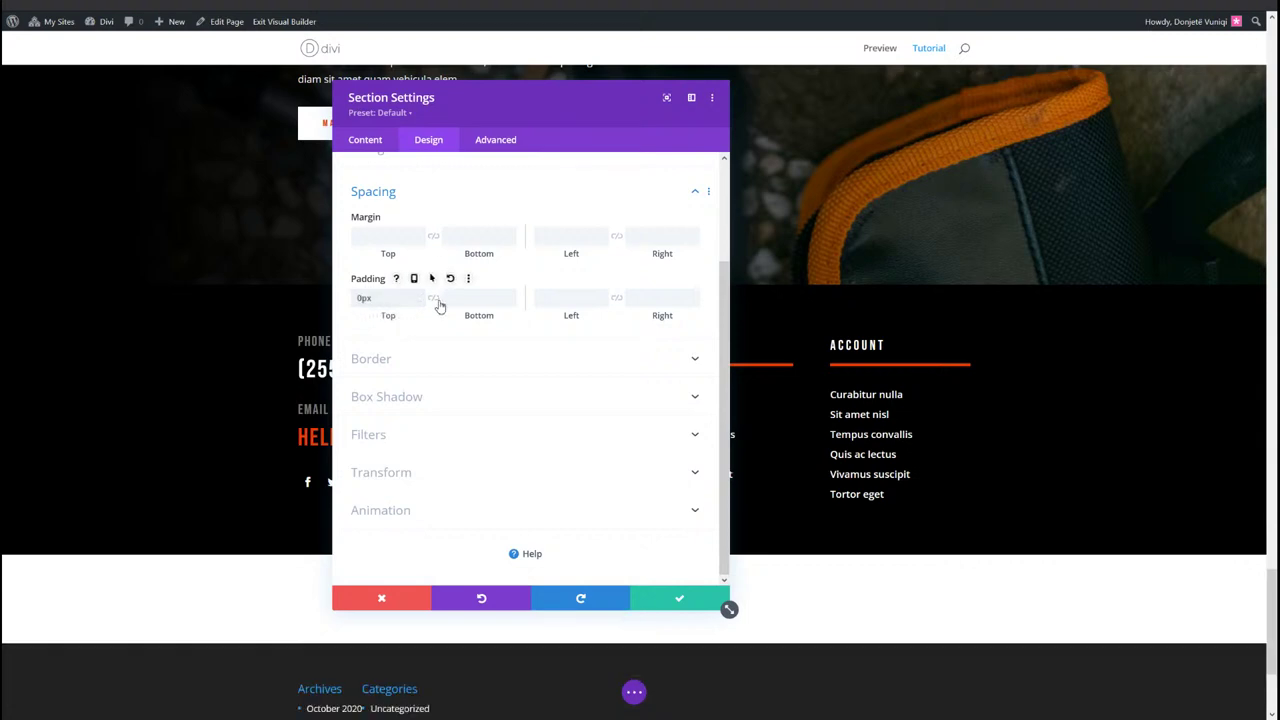
click(433, 297)
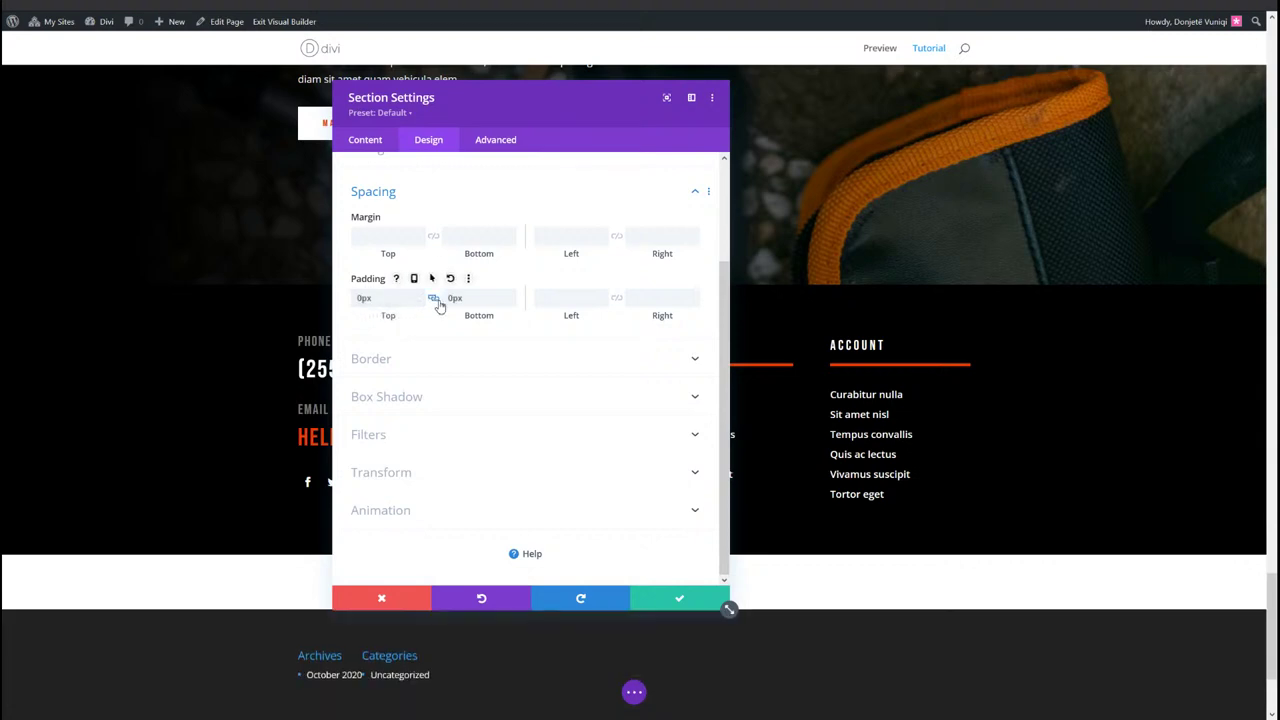
click(655, 597)
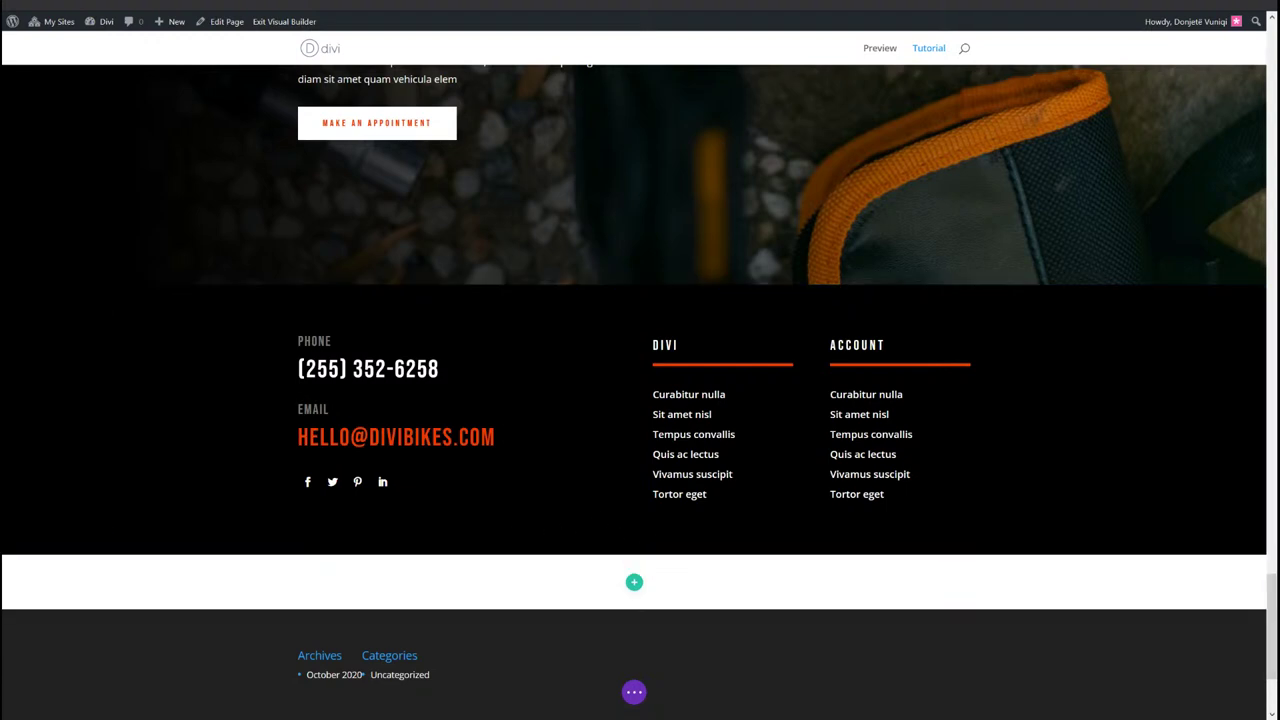
Step: Insert a single-column row into the empty section without choosing a module
click(632, 583)
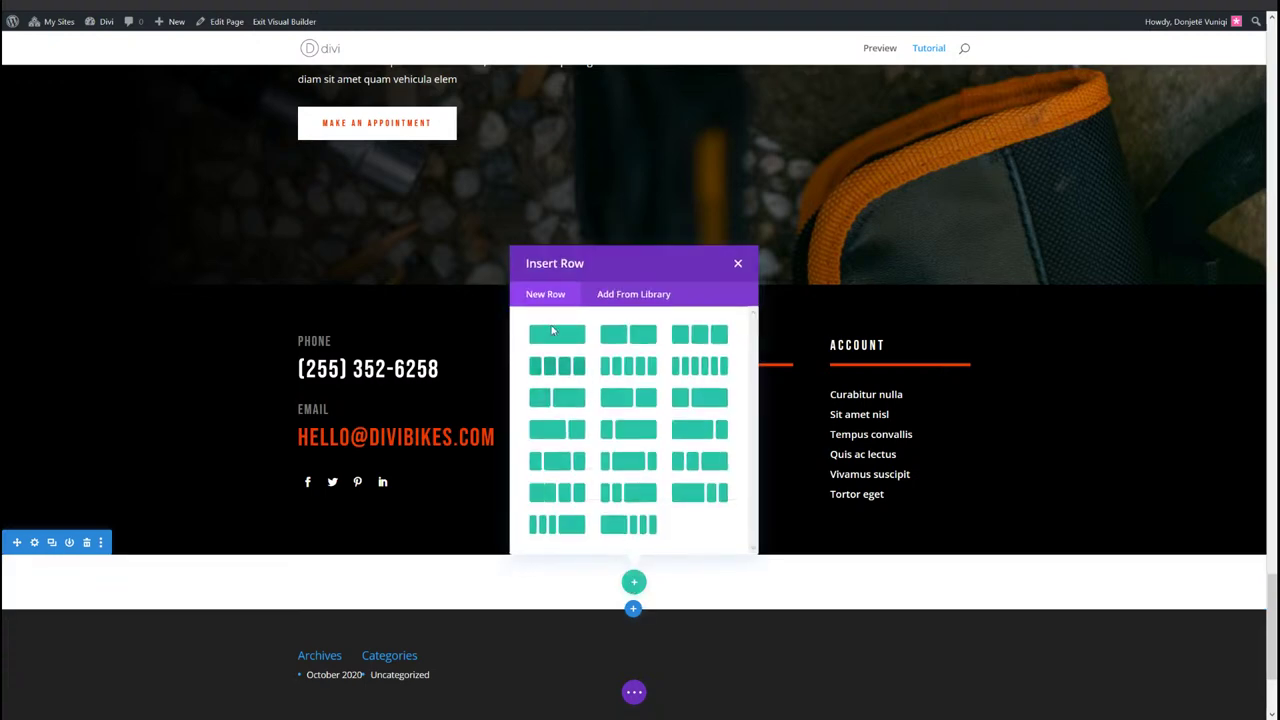
click(577, 347)
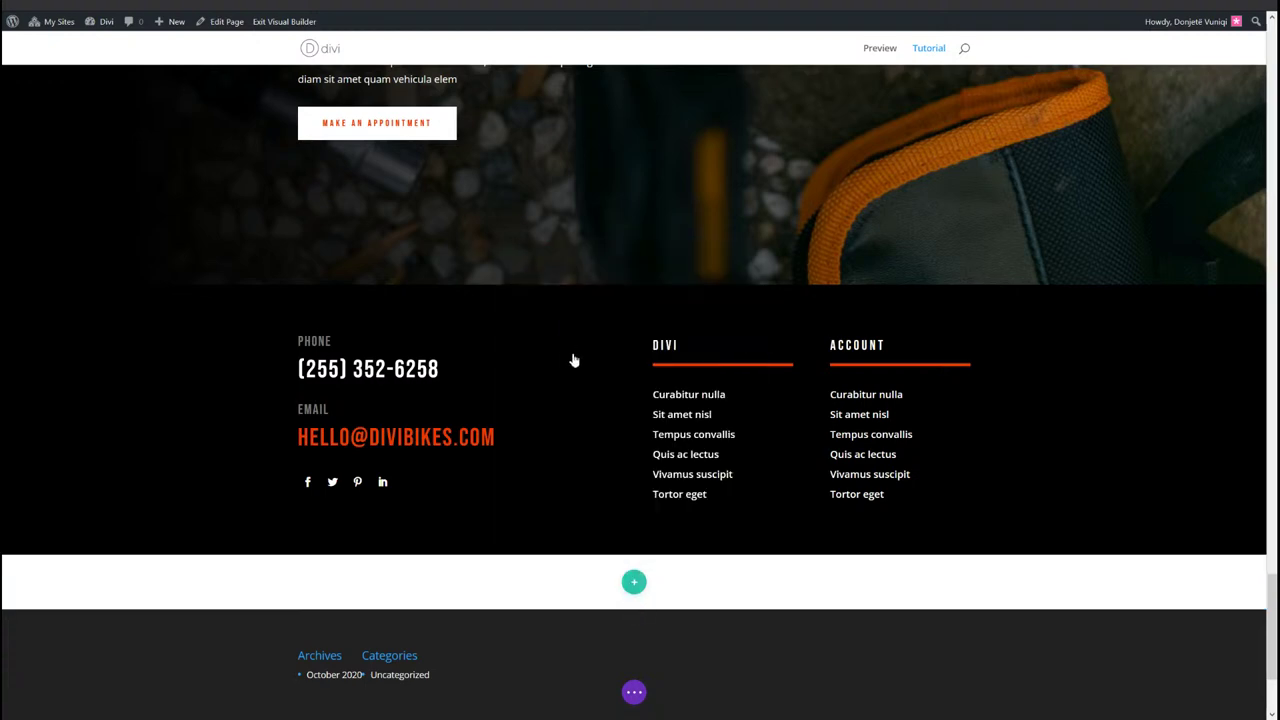
click(409, 613)
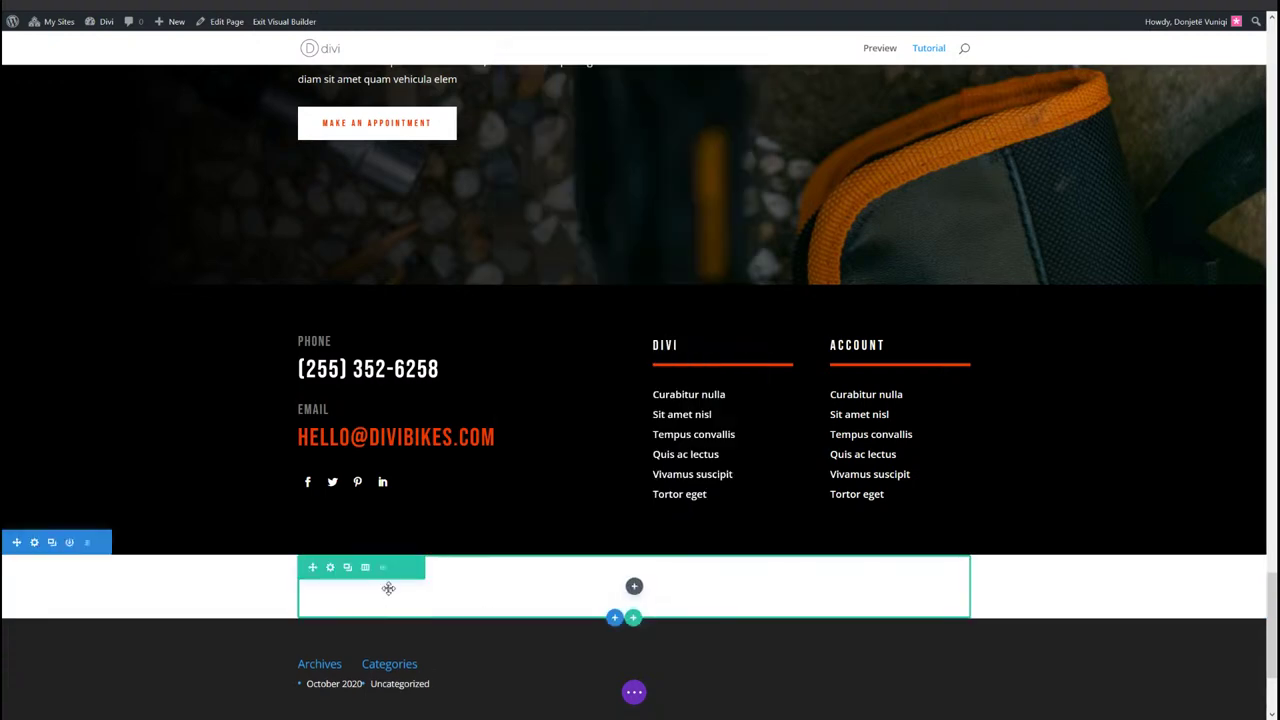
Step: Enable a custom gutter width for the new row and set it to 1
click(328, 568)
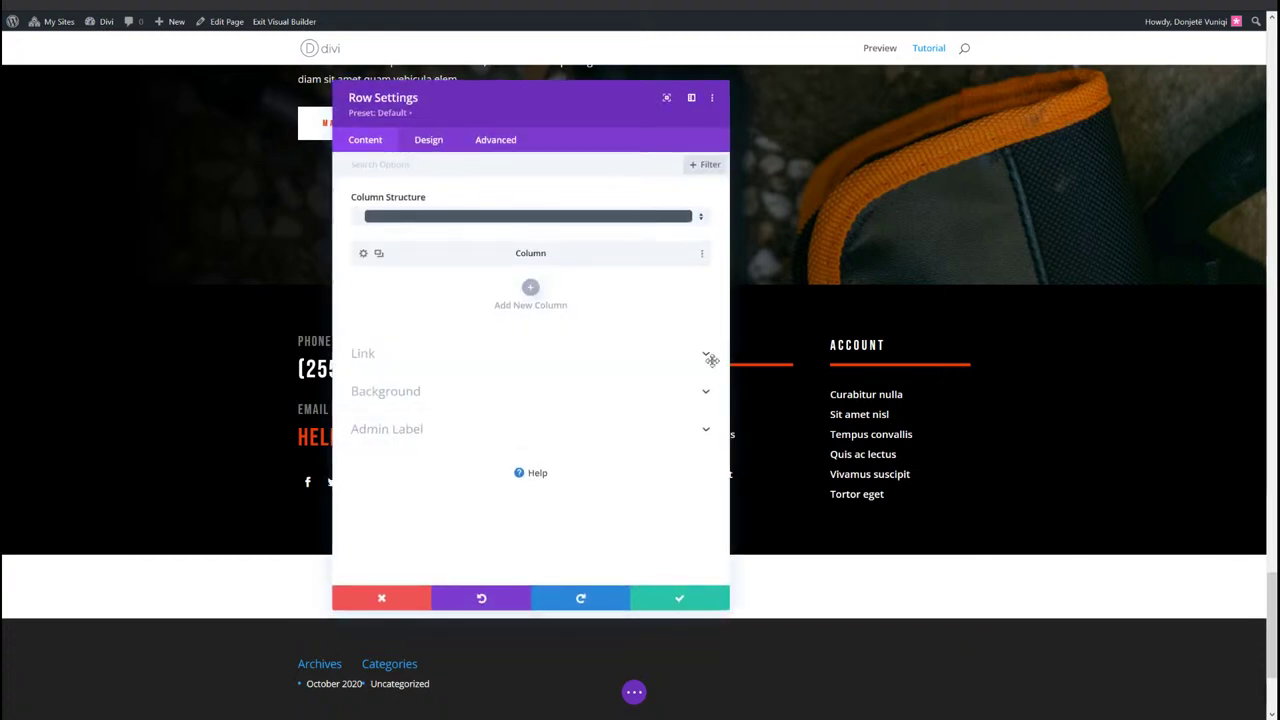
click(427, 140)
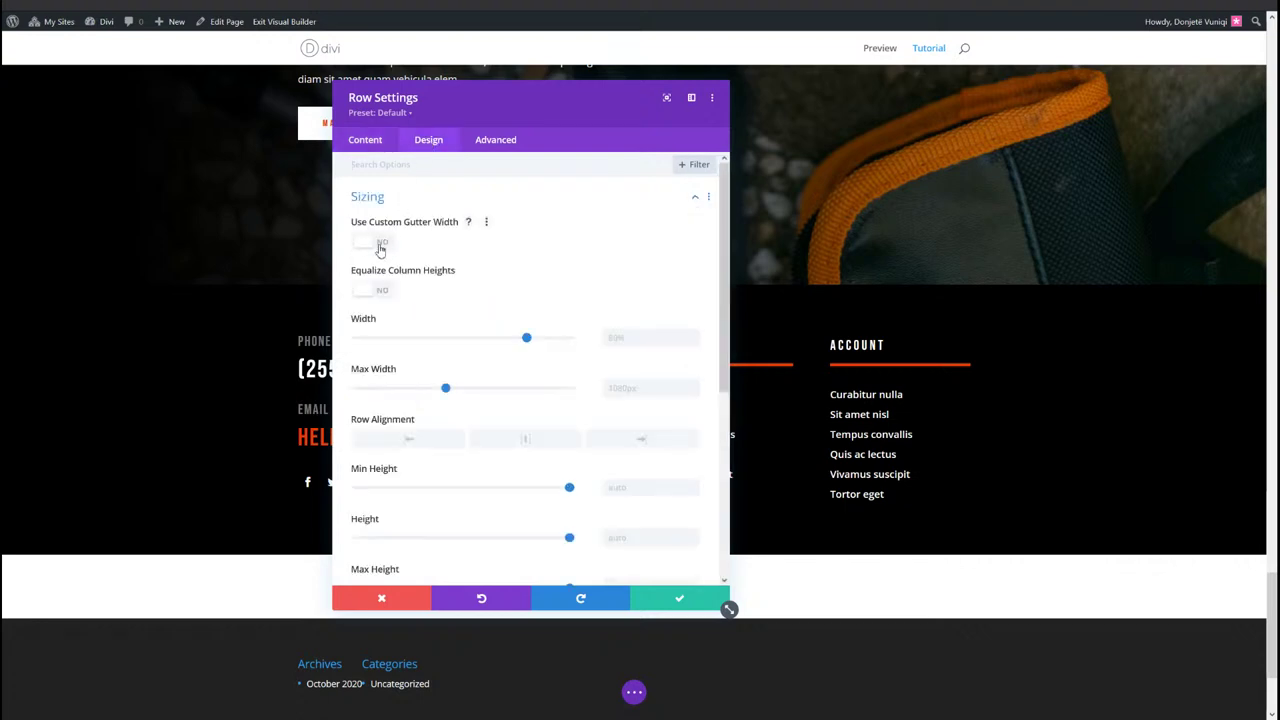
click(375, 243)
click(693, 297)
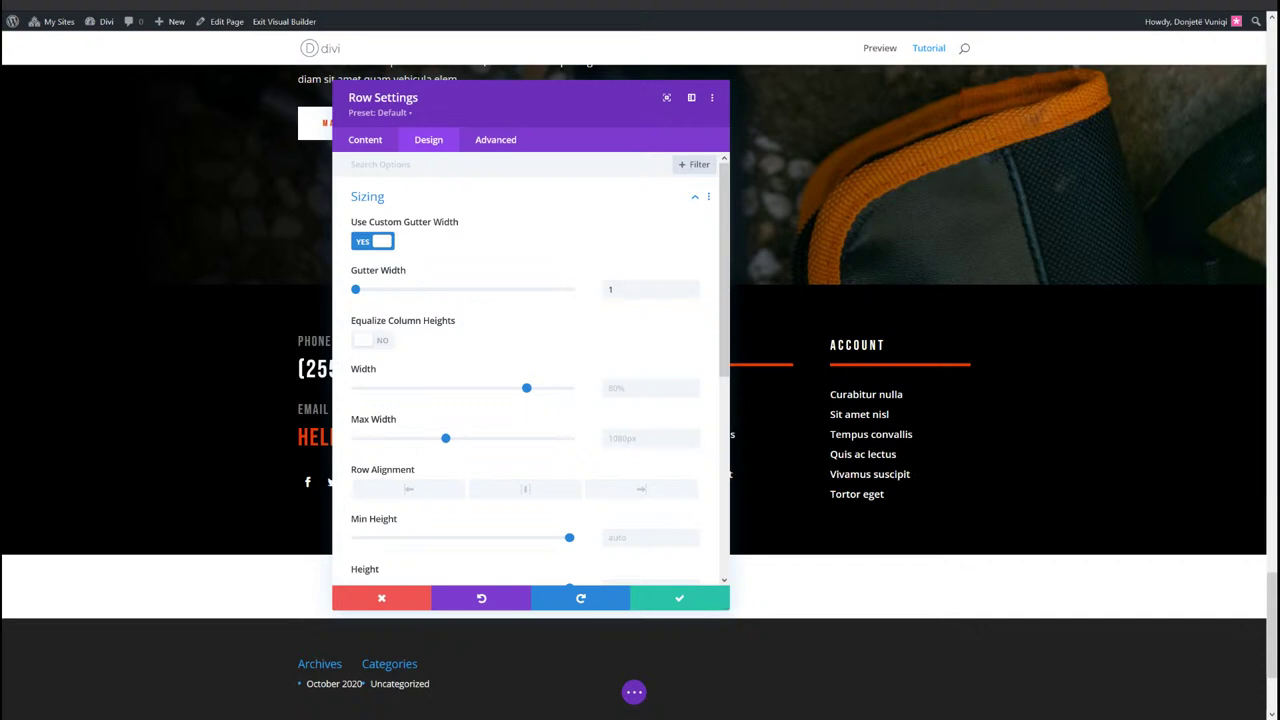
Step: Set the row's top and bottom padding to 0px and save the row settings
scroll(394, 460, down, 5)
click(394, 449)
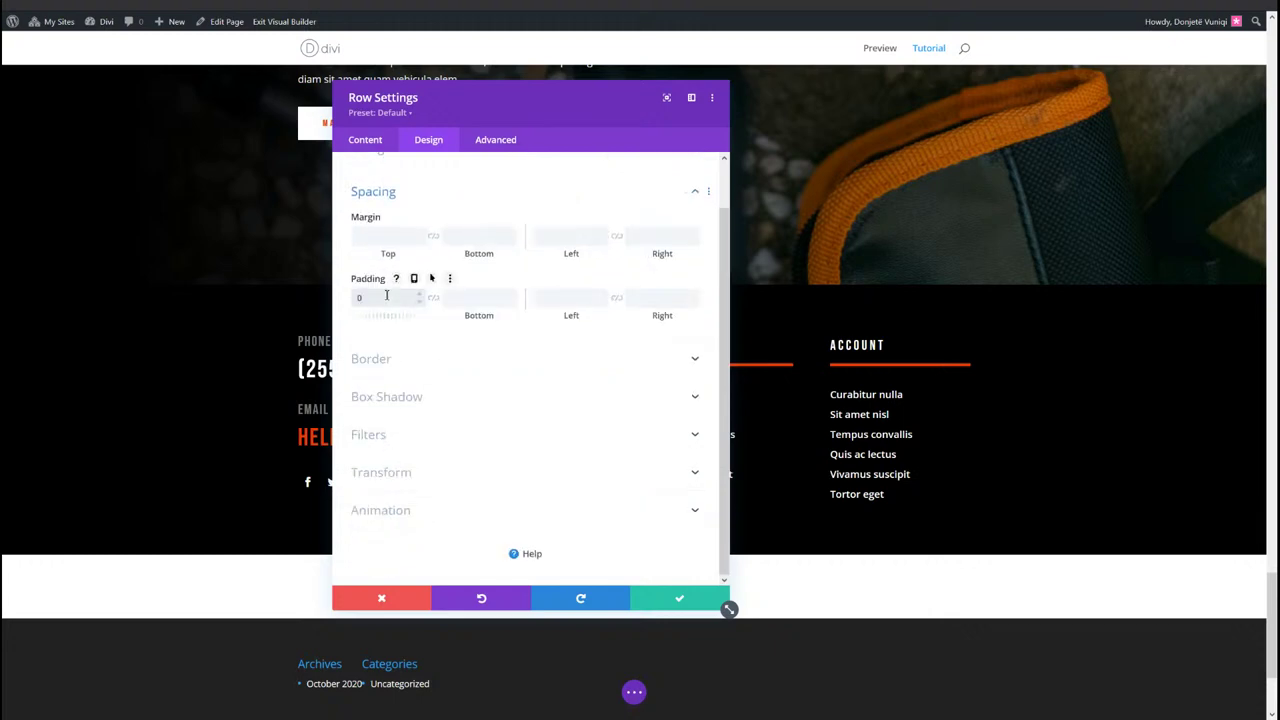
click(434, 298)
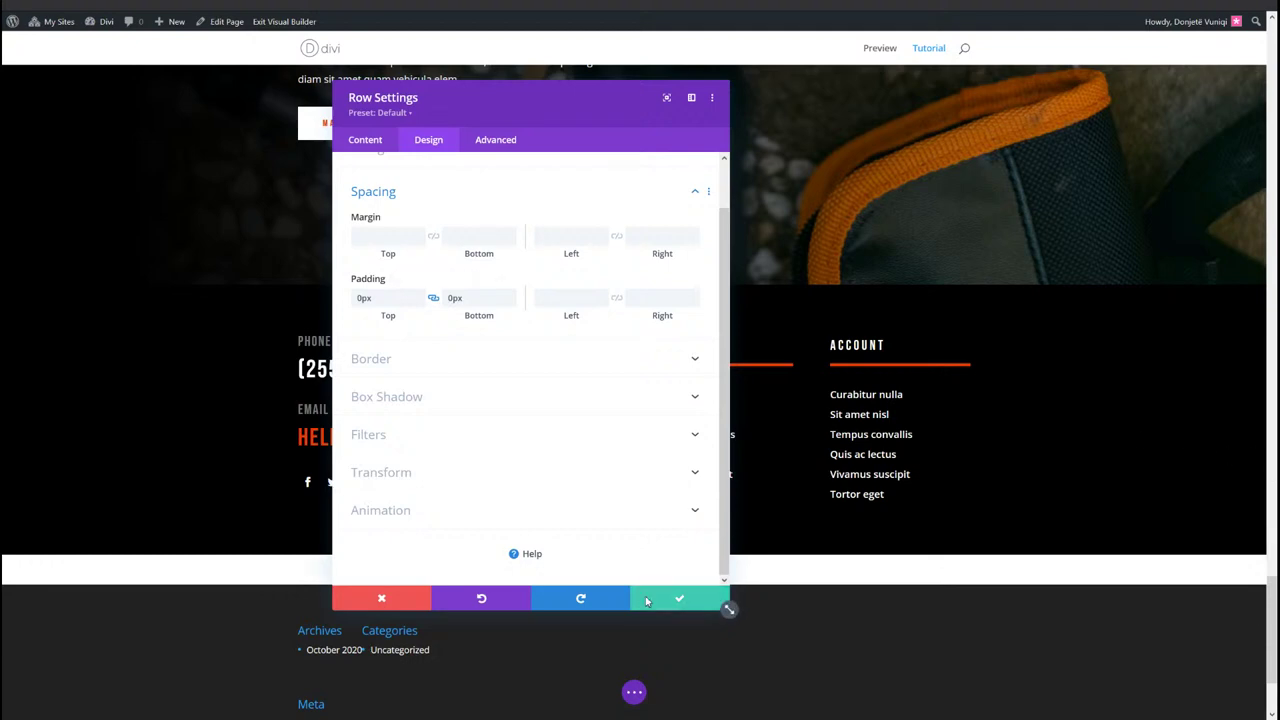
click(724, 604)
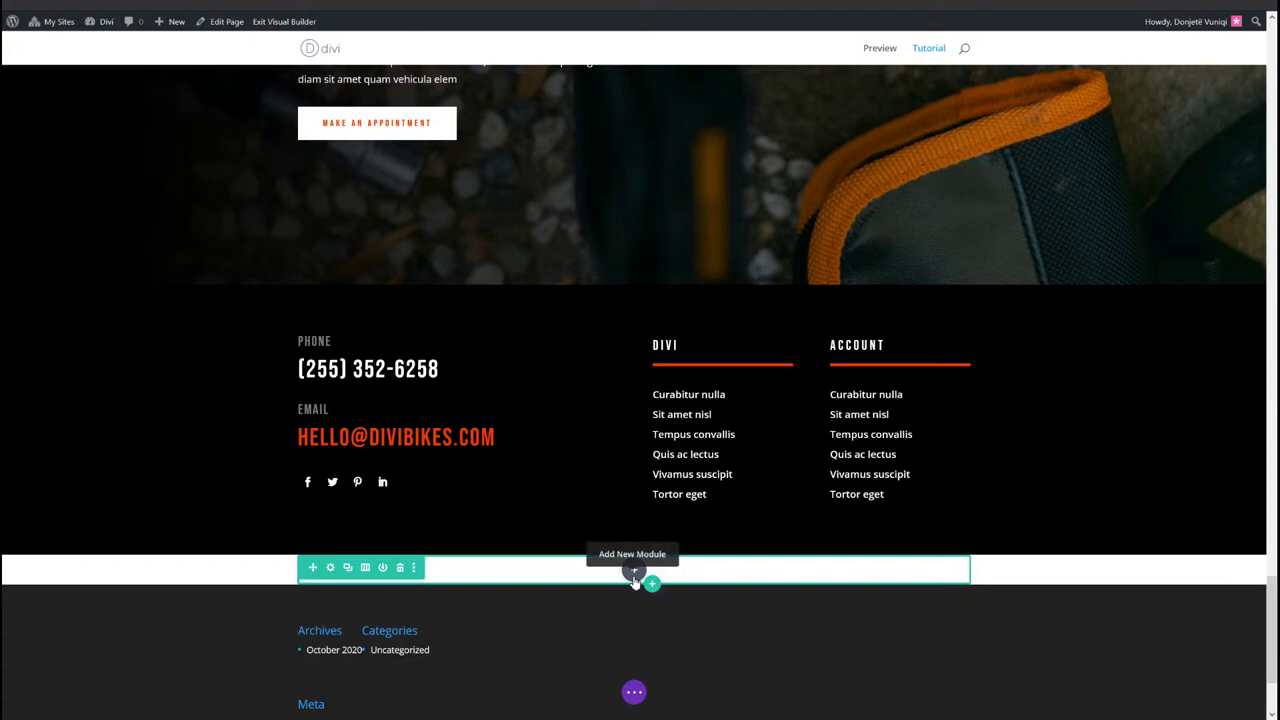
Step: Add a Text module to the new row and delete its placeholder body content
click(634, 575)
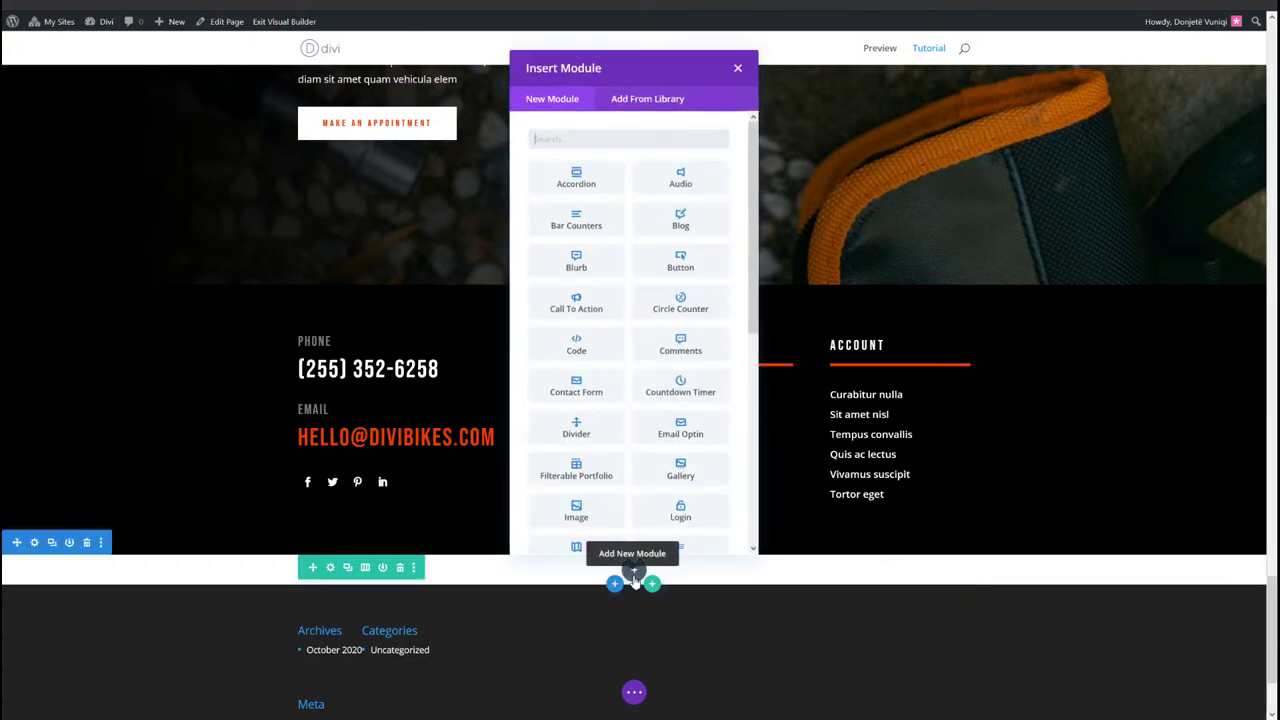
text(text)
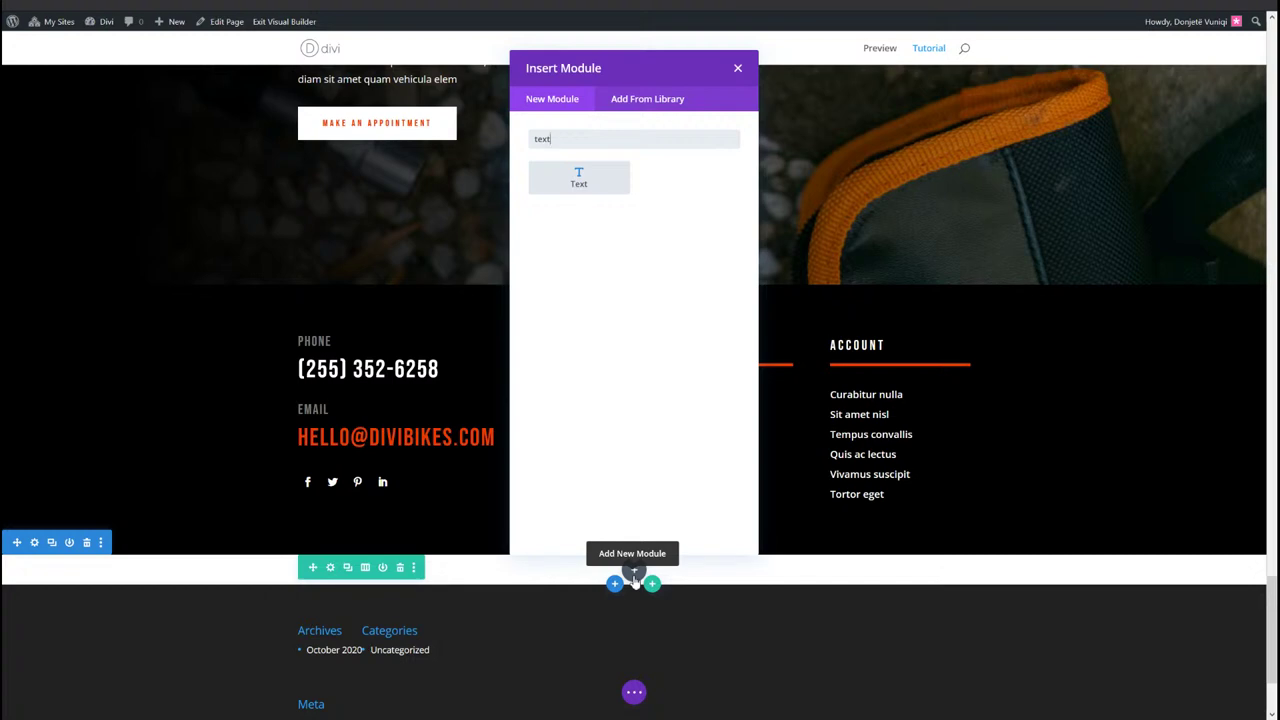
key(Return)
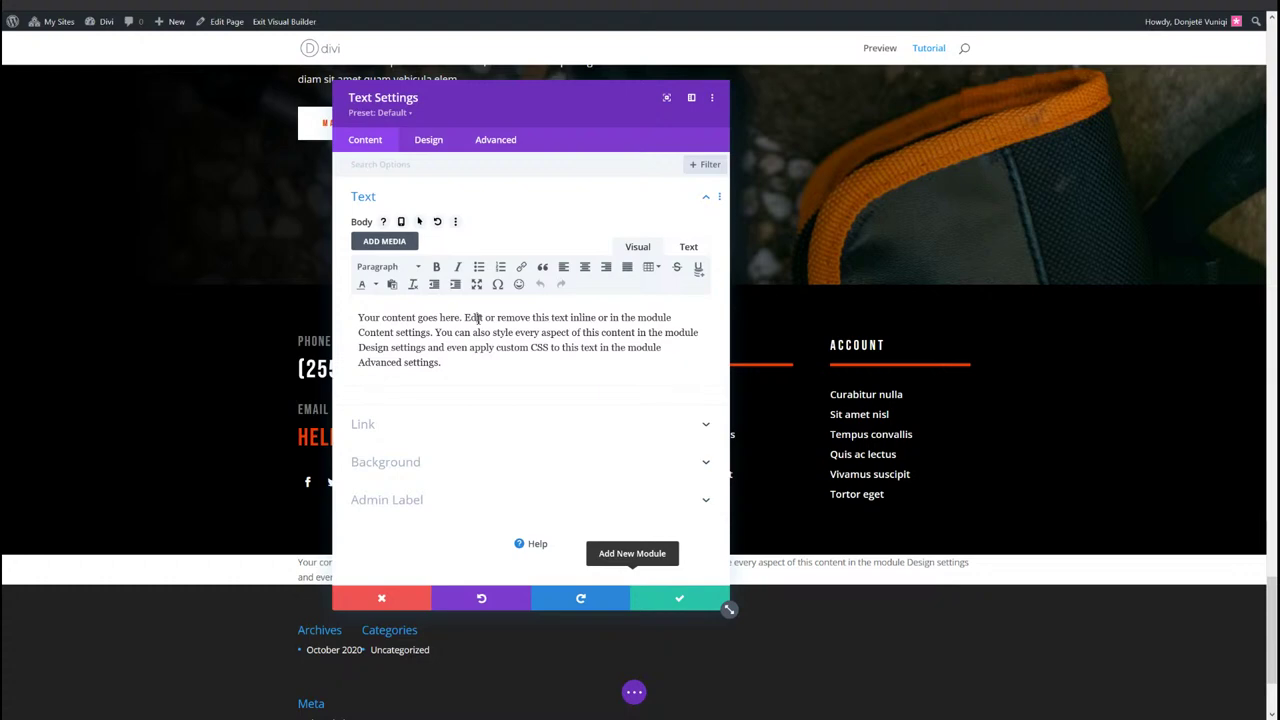
triple_click(478, 318)
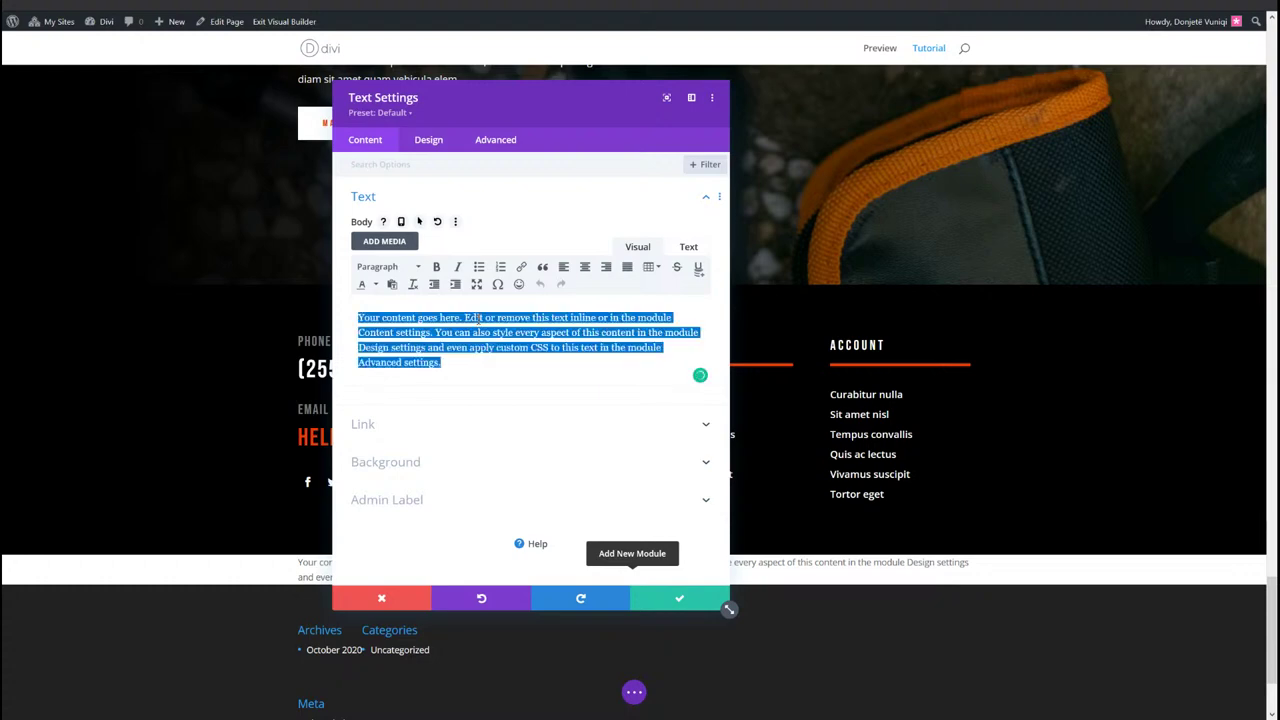
key(BackSpace)
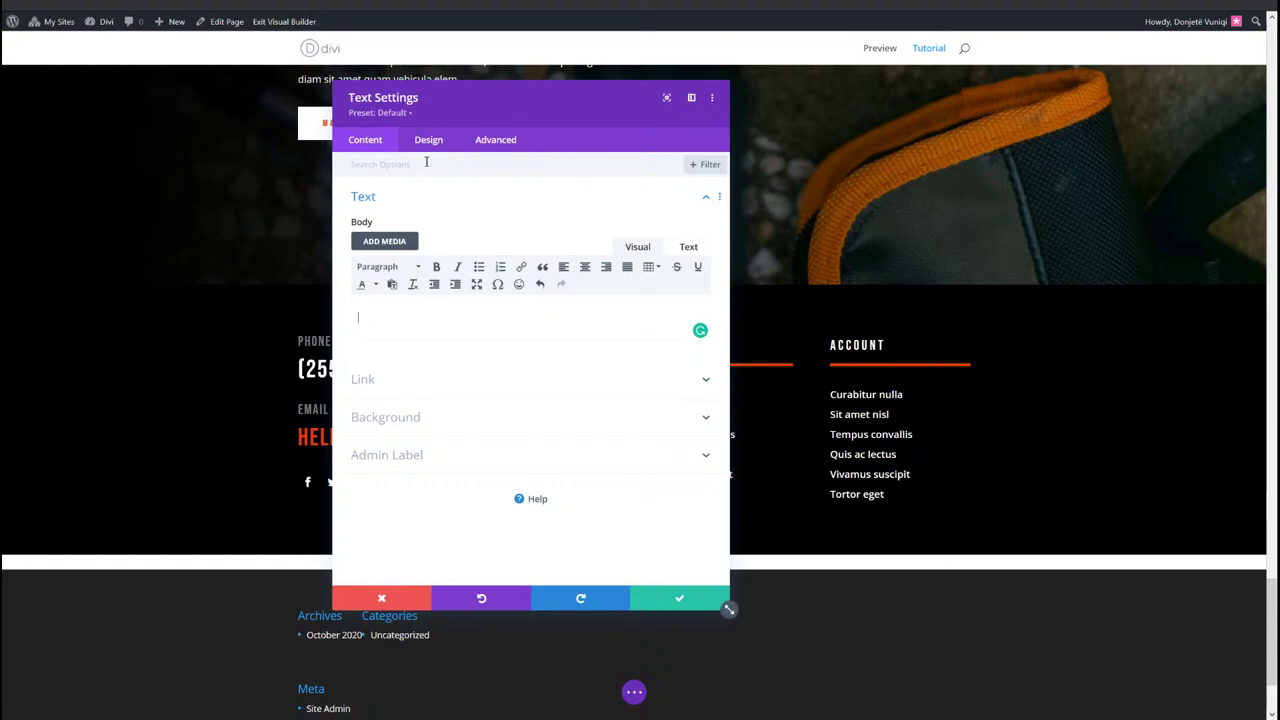
Step: Set the text module's desktop width and height to 100px each
click(427, 141)
click(415, 270)
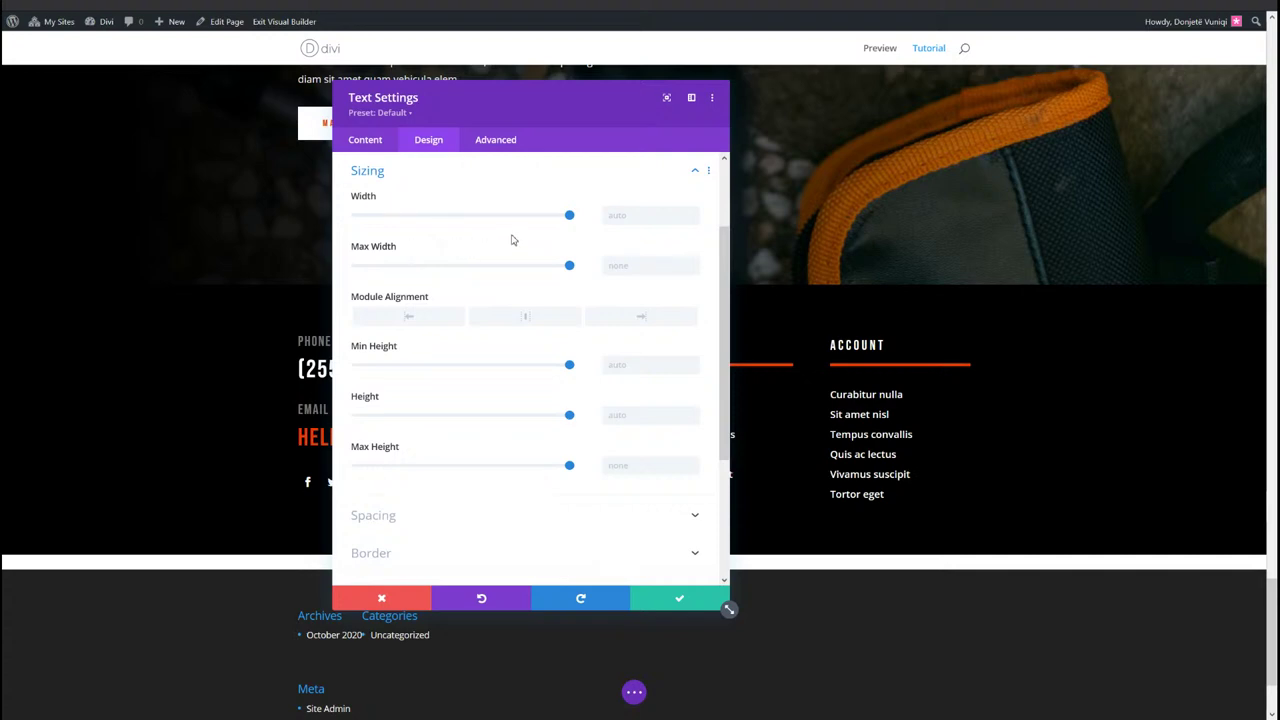
click(653, 218)
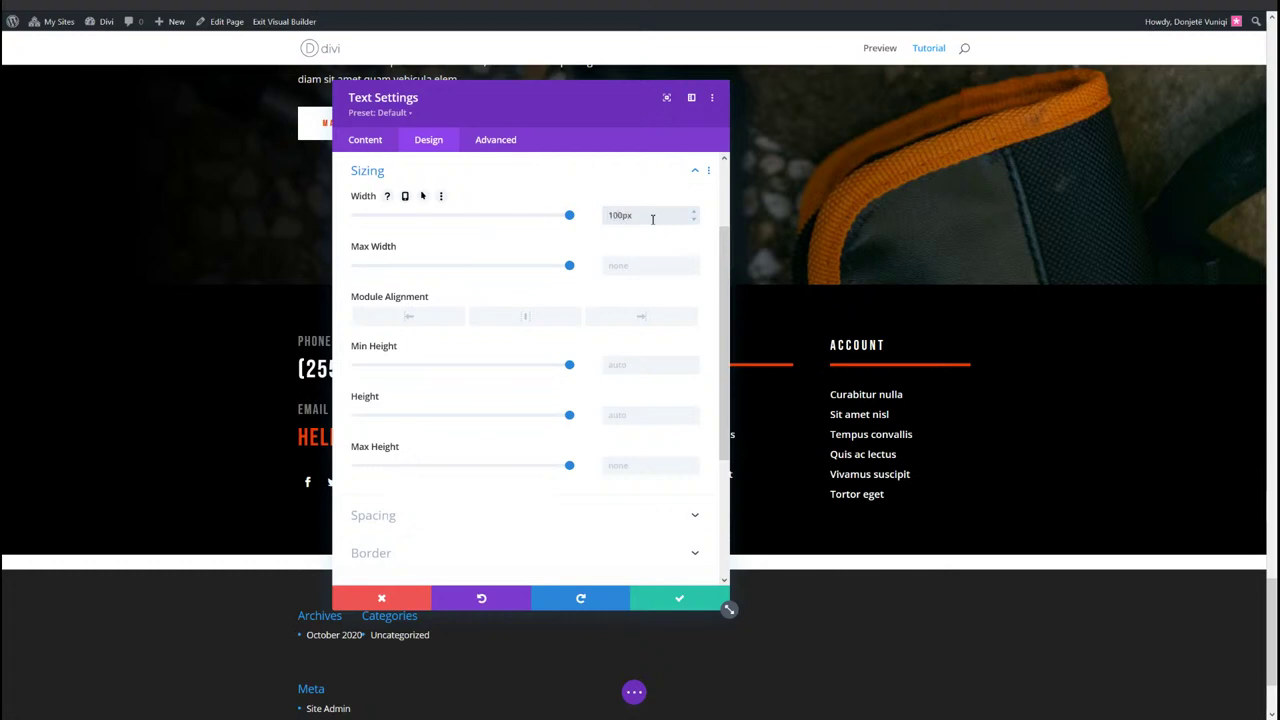
click(623, 412)
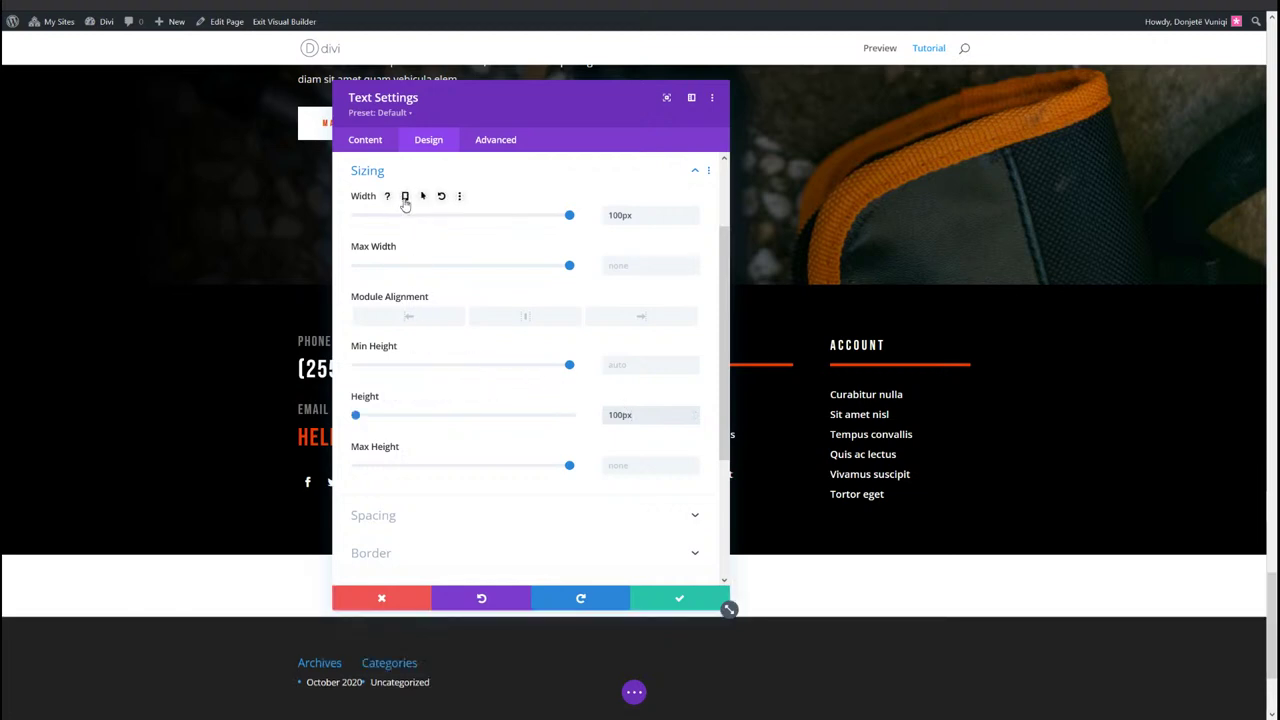
Step: Give the text module responsive widths of 60px on tablet and 40px on phone
click(405, 197)
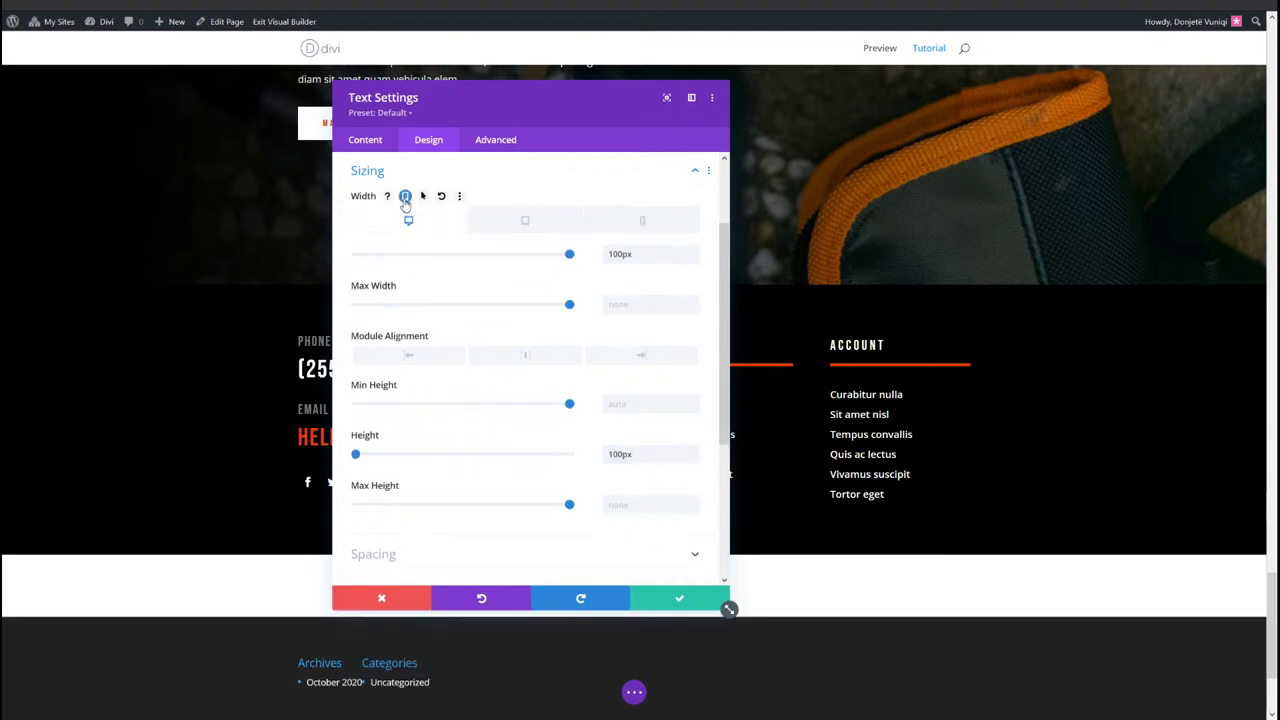
click(492, 218)
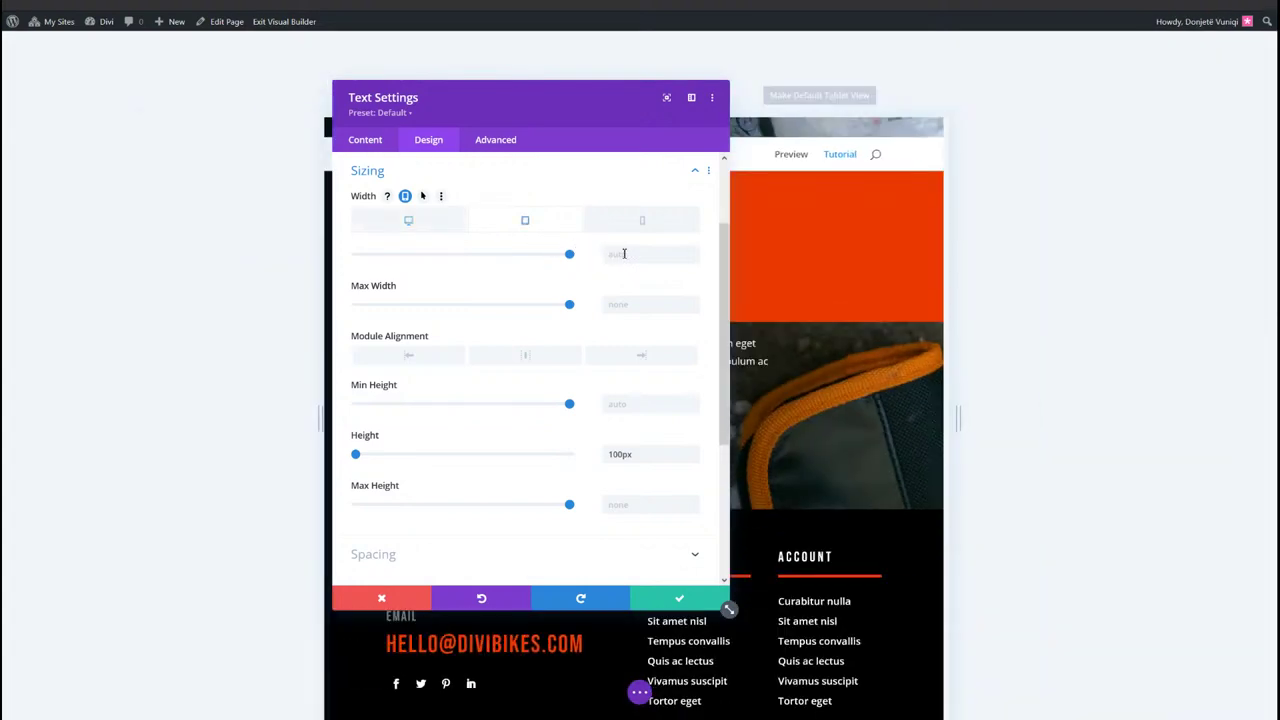
click(625, 254)
text(60)
click(630, 226)
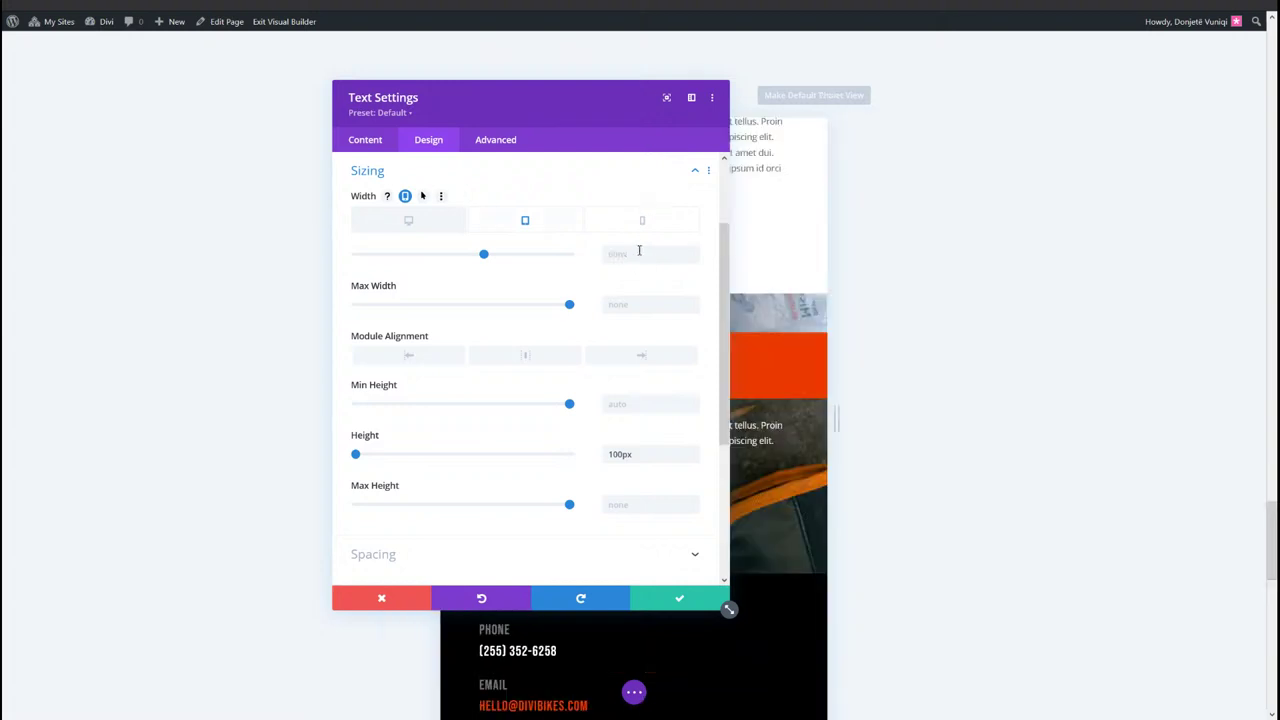
text(40)
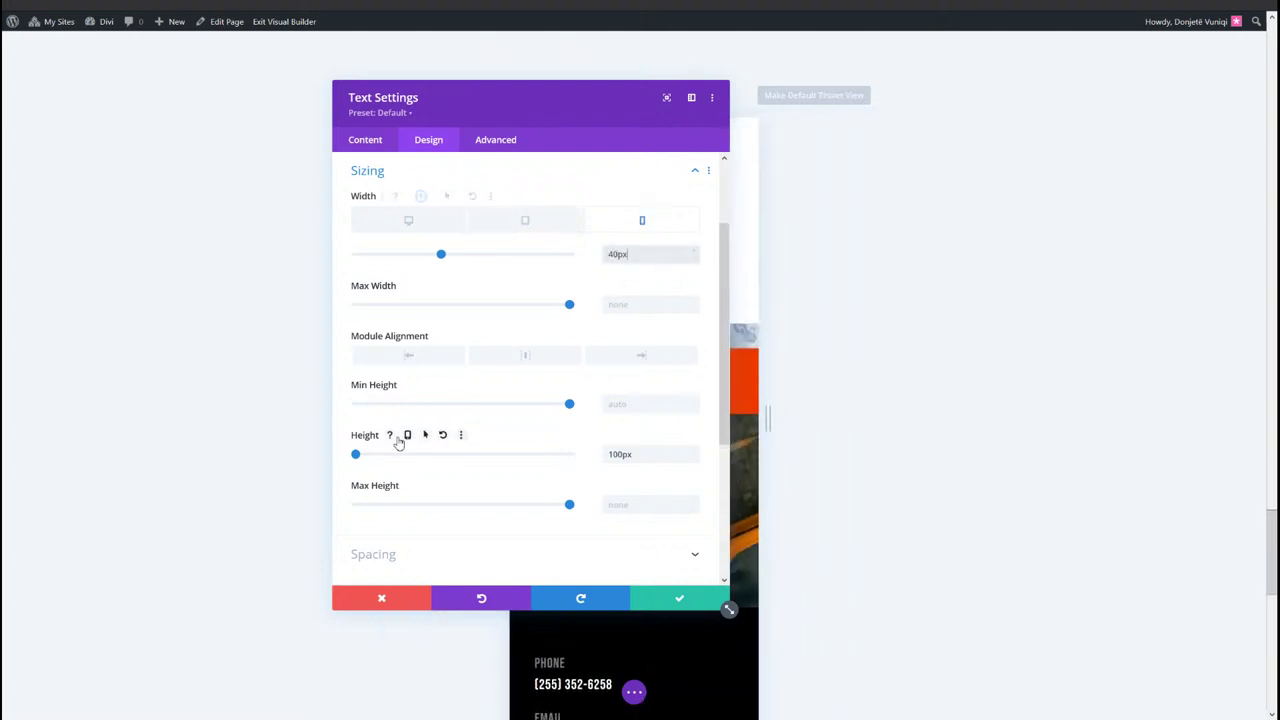
Step: Give the text module responsive heights of 60px on tablet and 40px on phone, and return to the desktop view
click(408, 435)
click(545, 455)
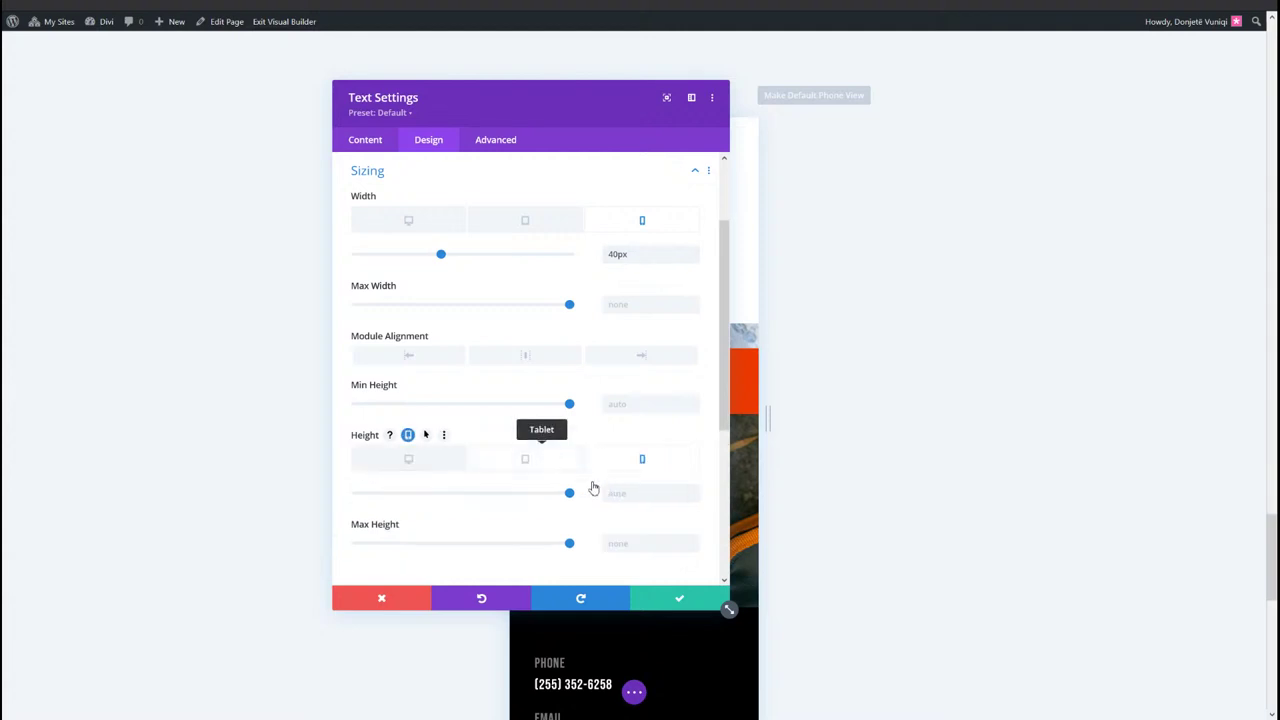
click(620, 492)
text(60px)
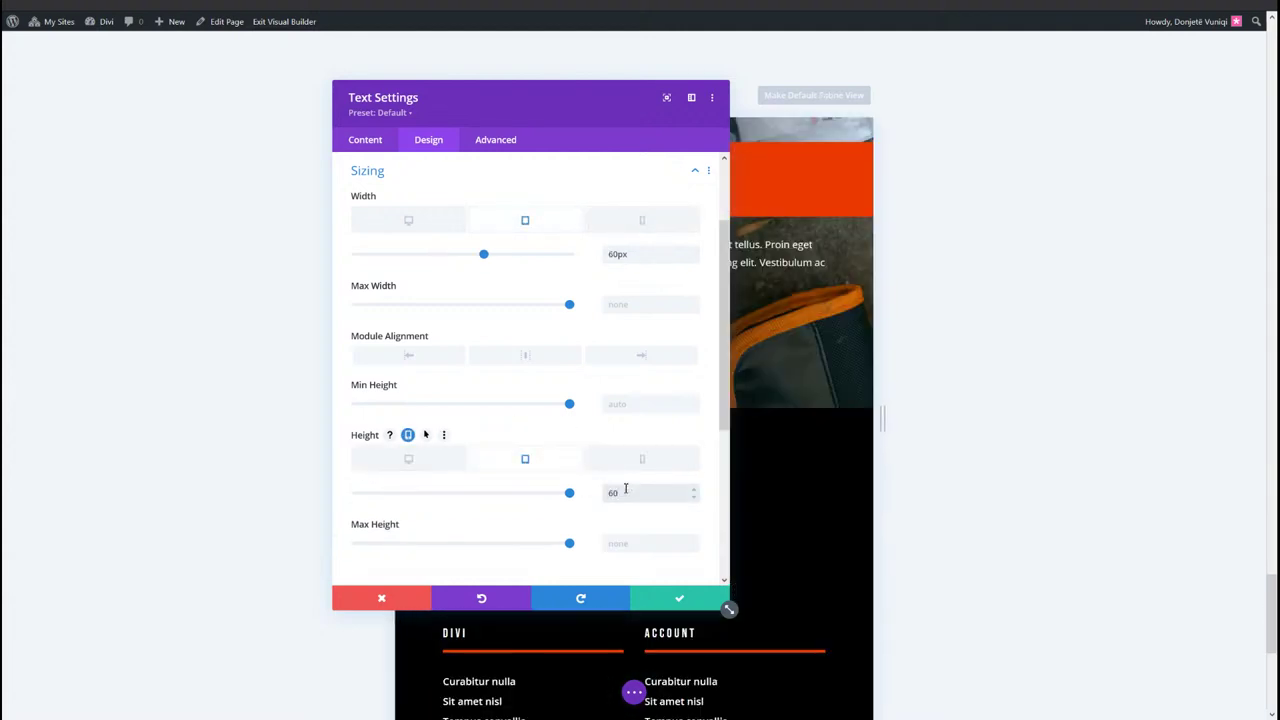
click(632, 460)
click(634, 492)
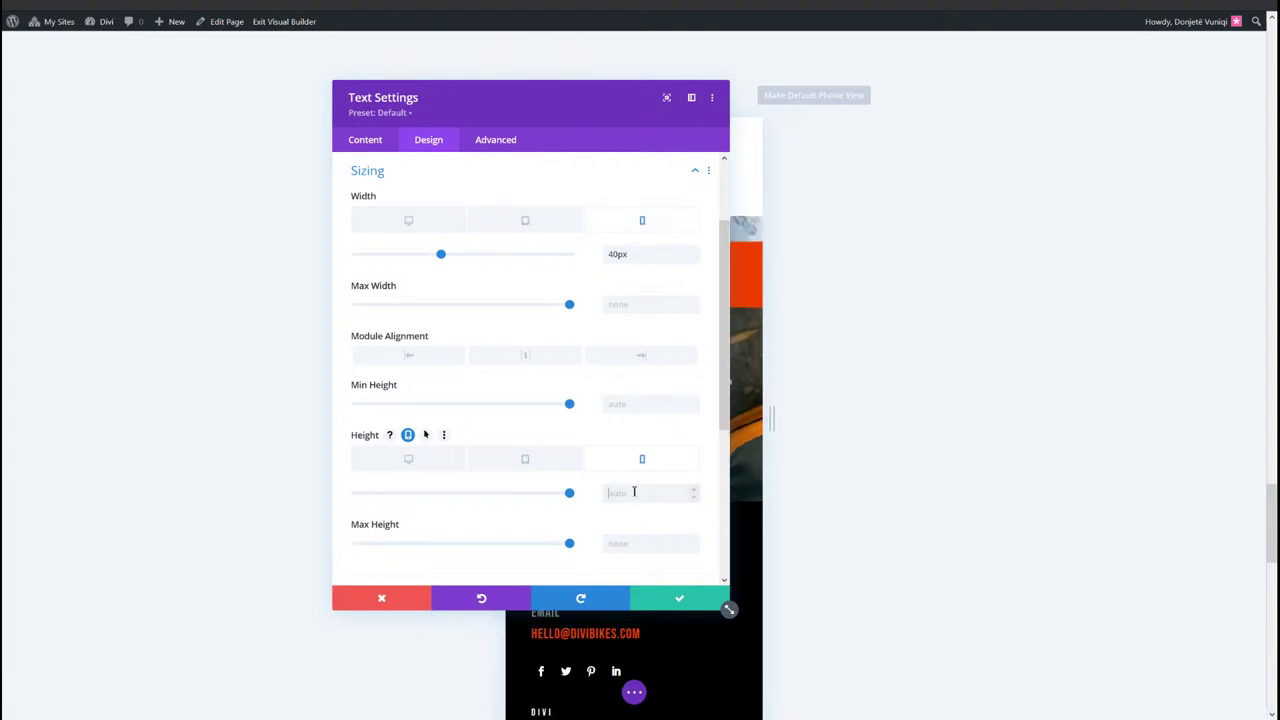
text(40px)
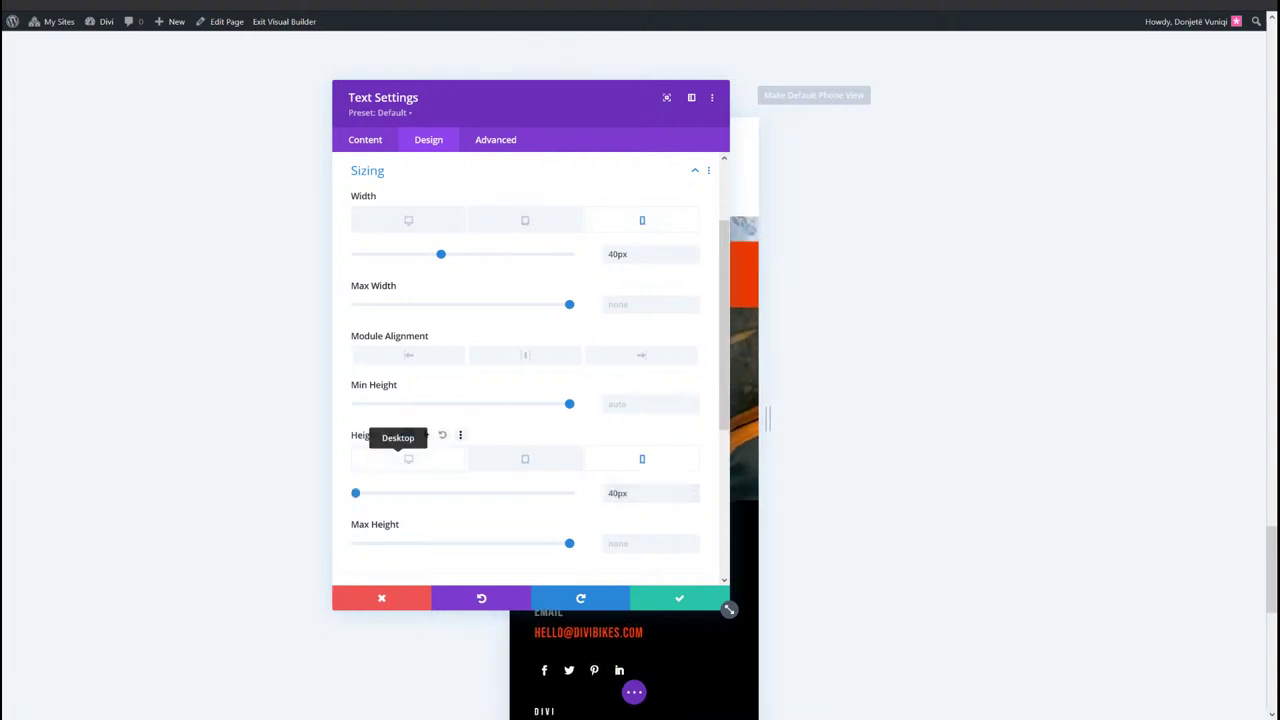
click(408, 459)
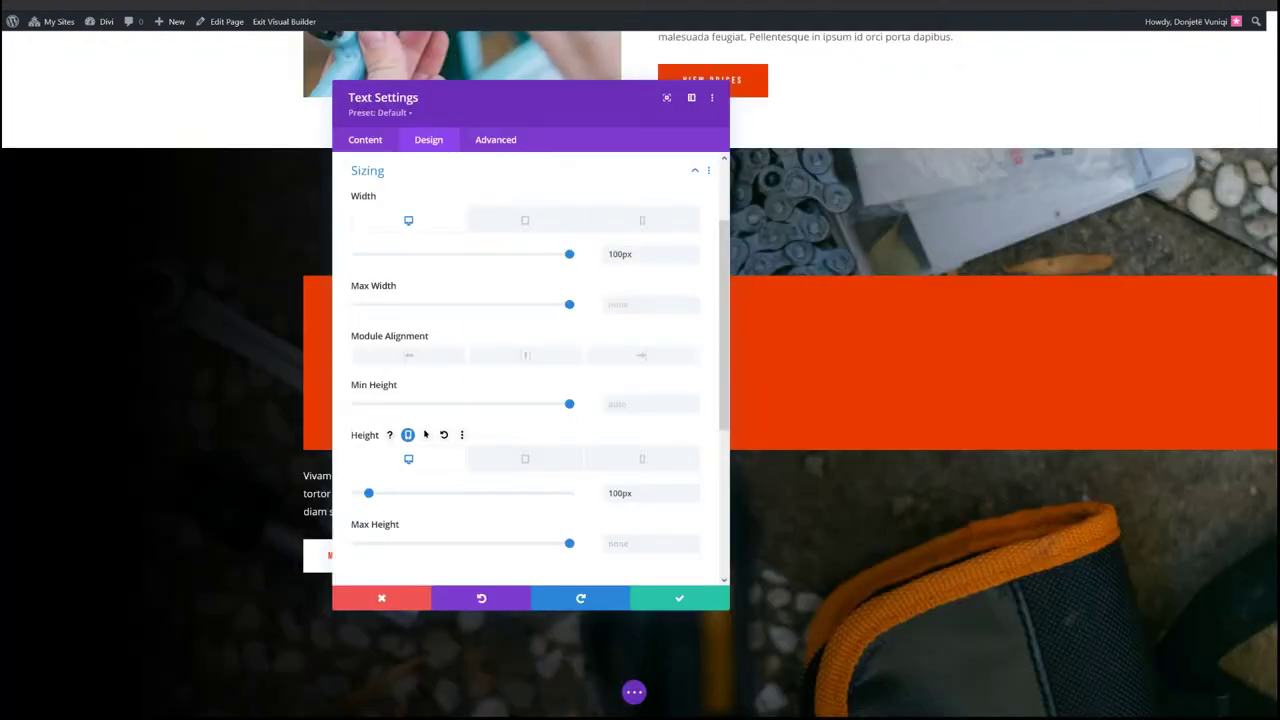
Step: Round the text module's corners to 100% and give it a 3px solid white border
scroll(560, 363, down, 5)
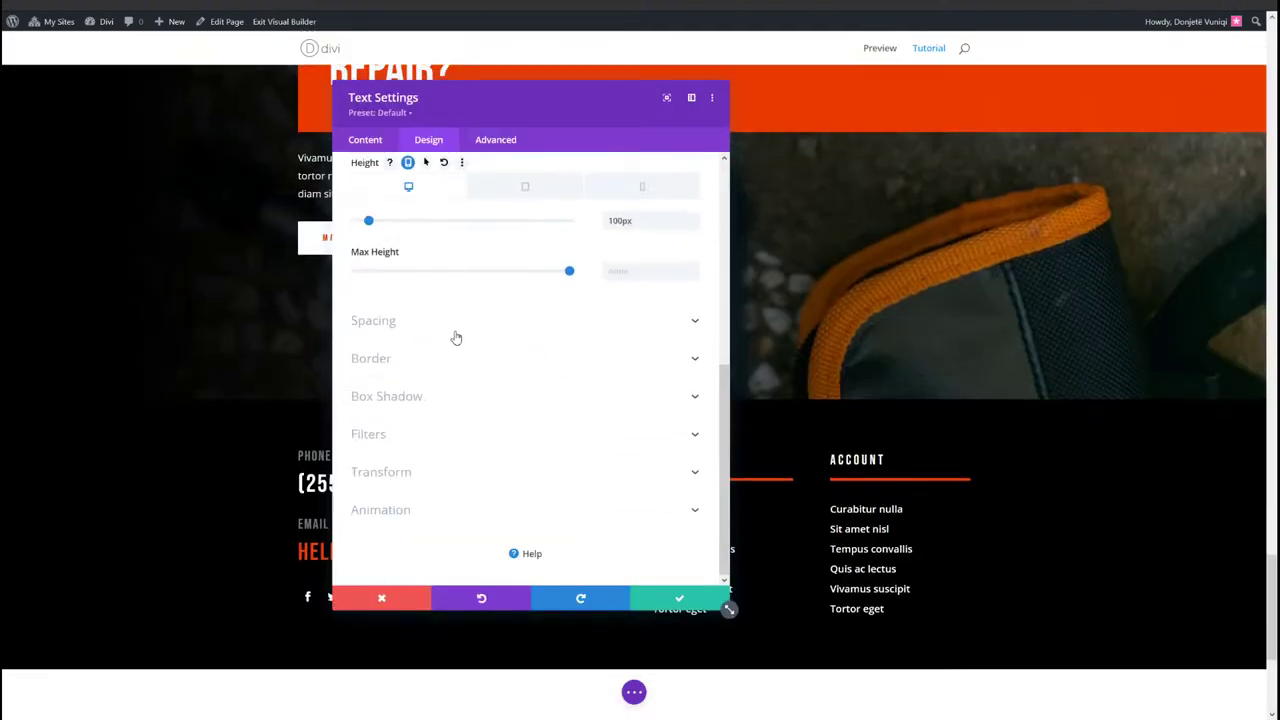
click(443, 366)
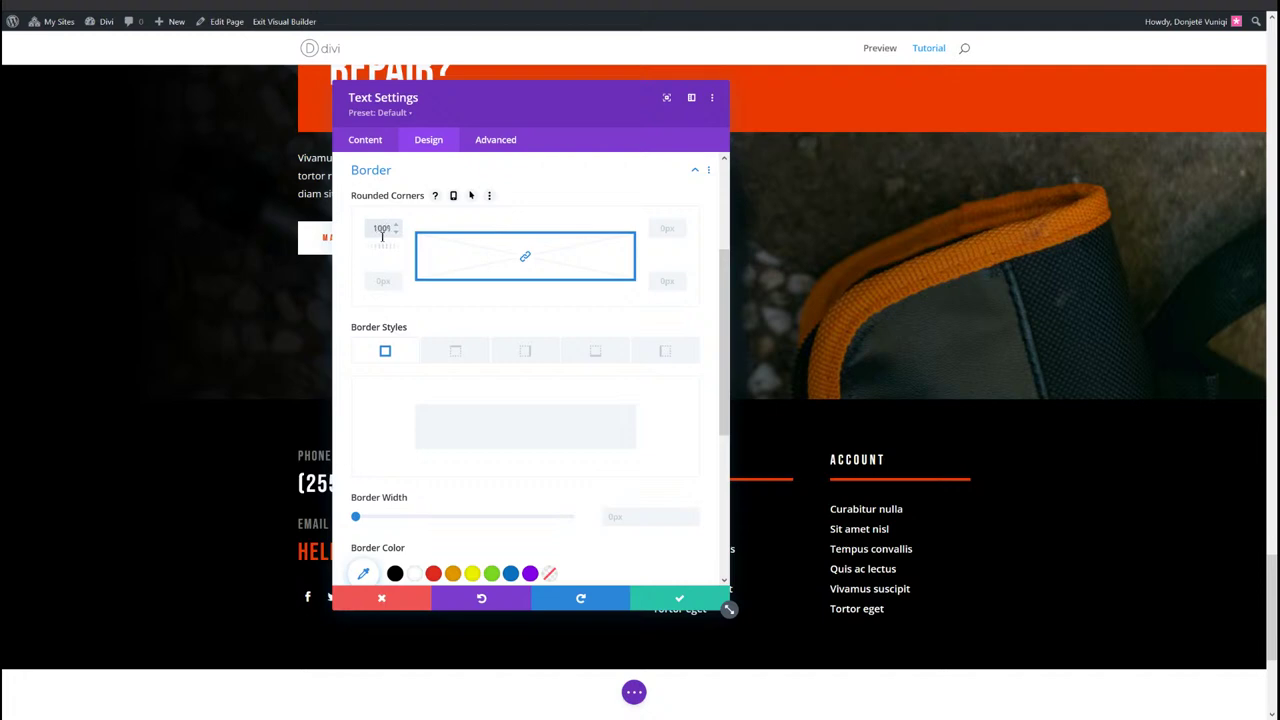
scroll(523, 357, down, 3)
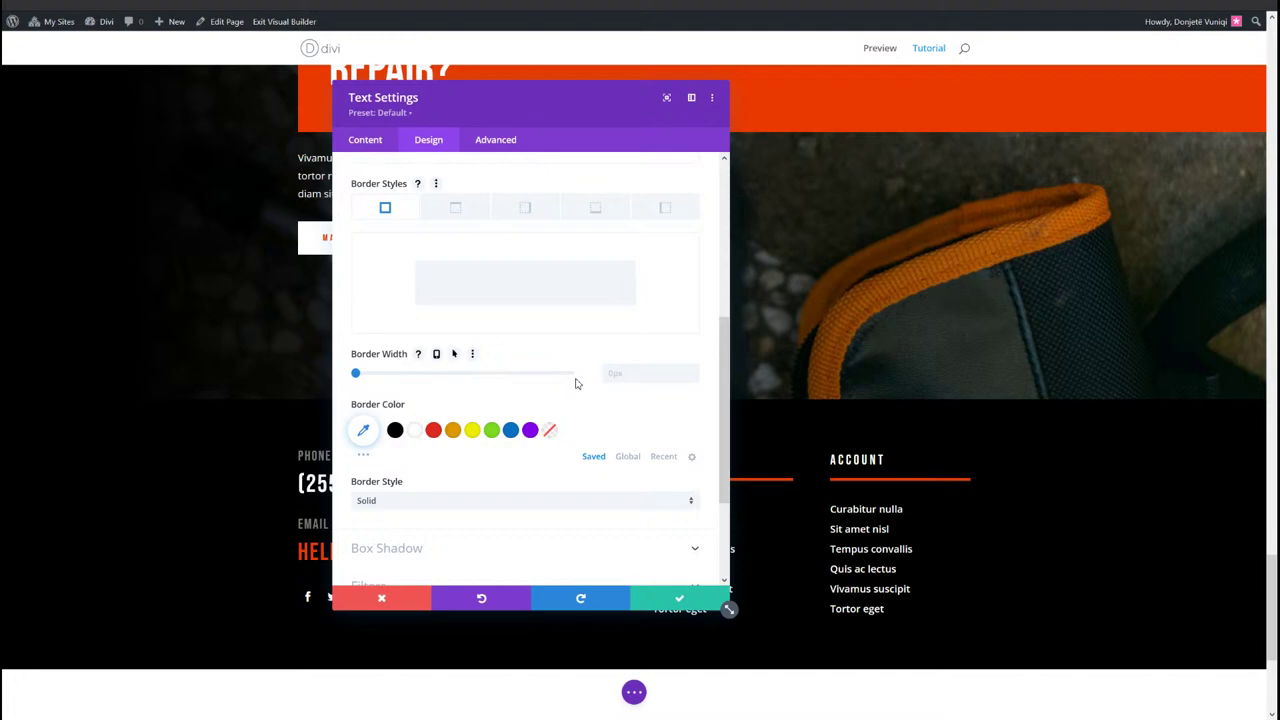
click(650, 371)
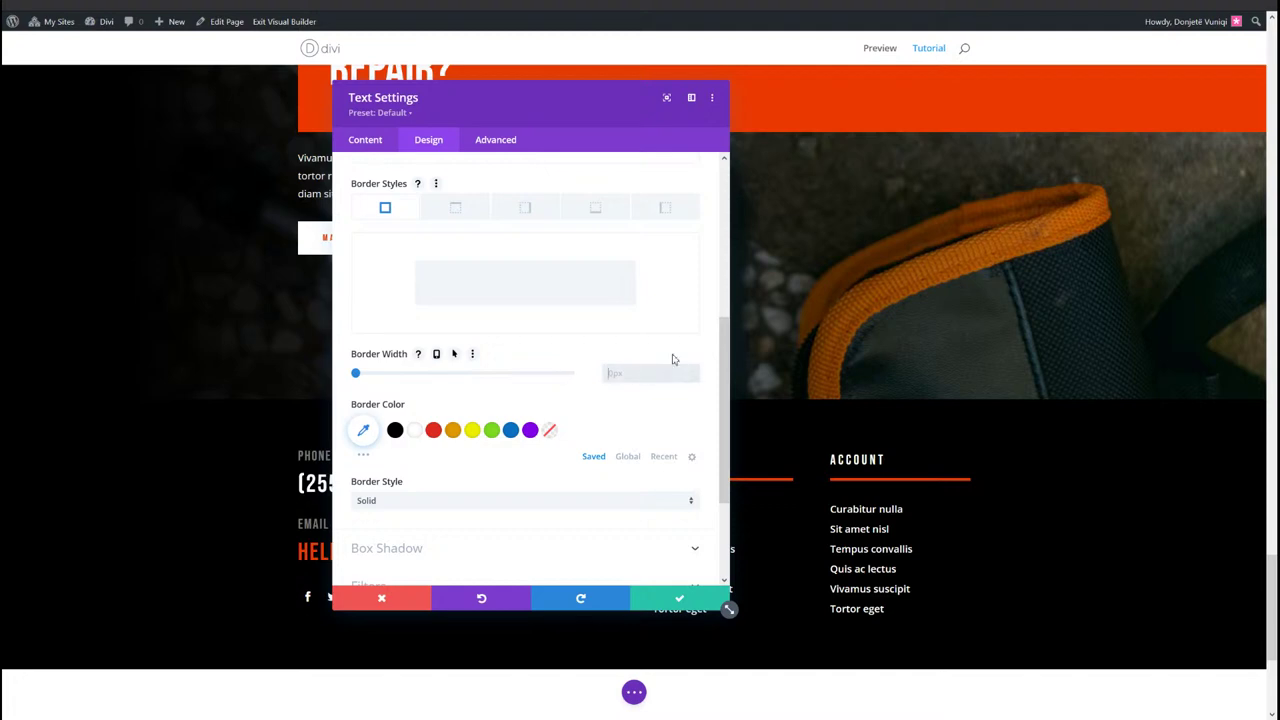
text(3)
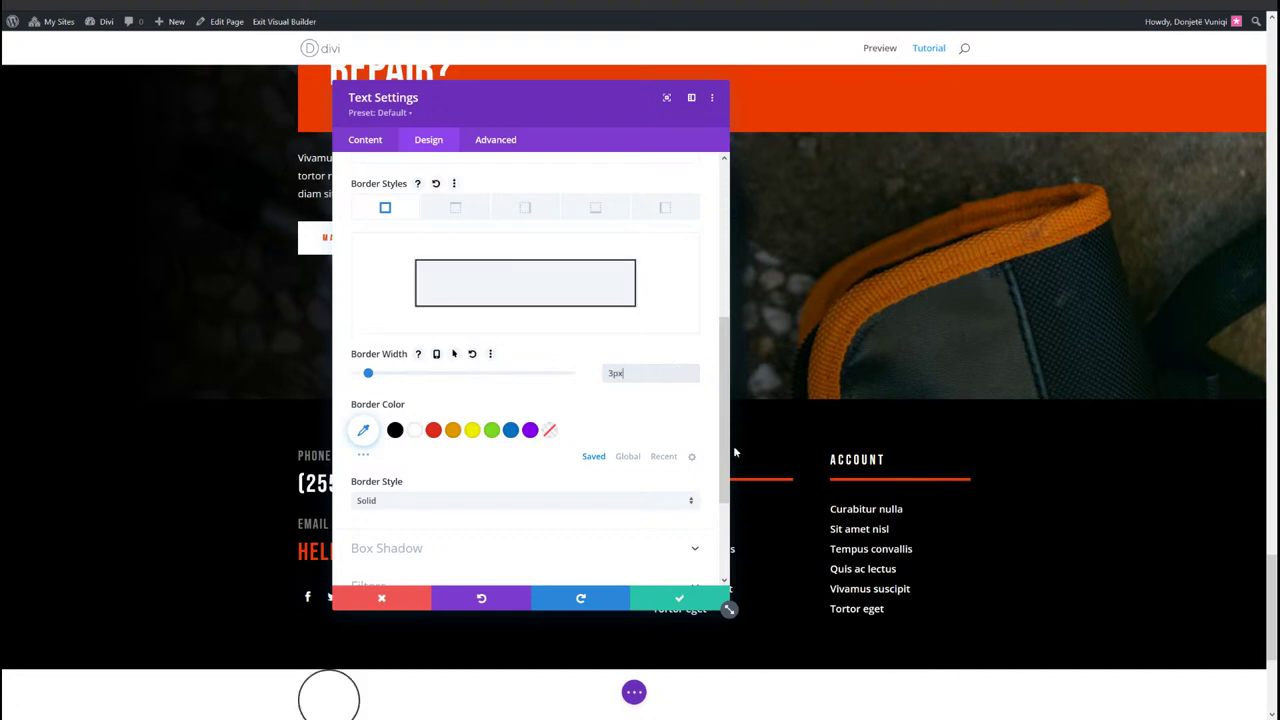
click(415, 432)
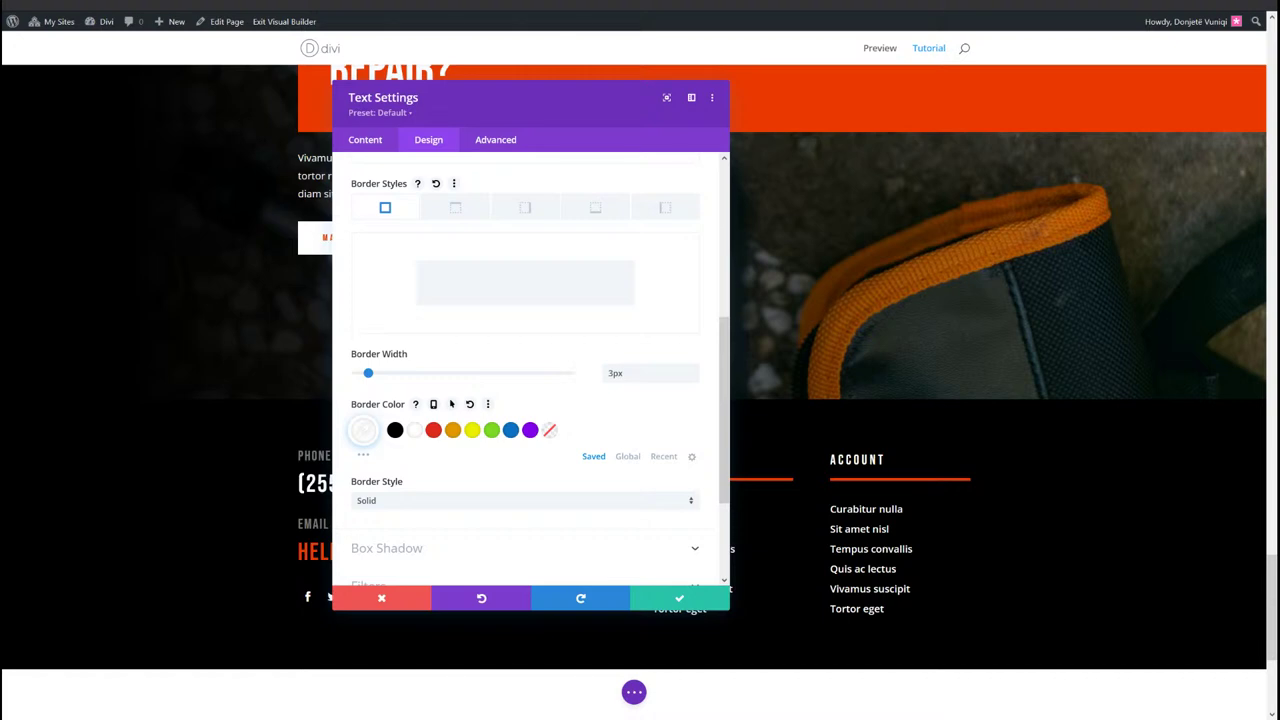
Step: Set the text module's filter blend mode to Difference
scroll(546, 494, down, 3)
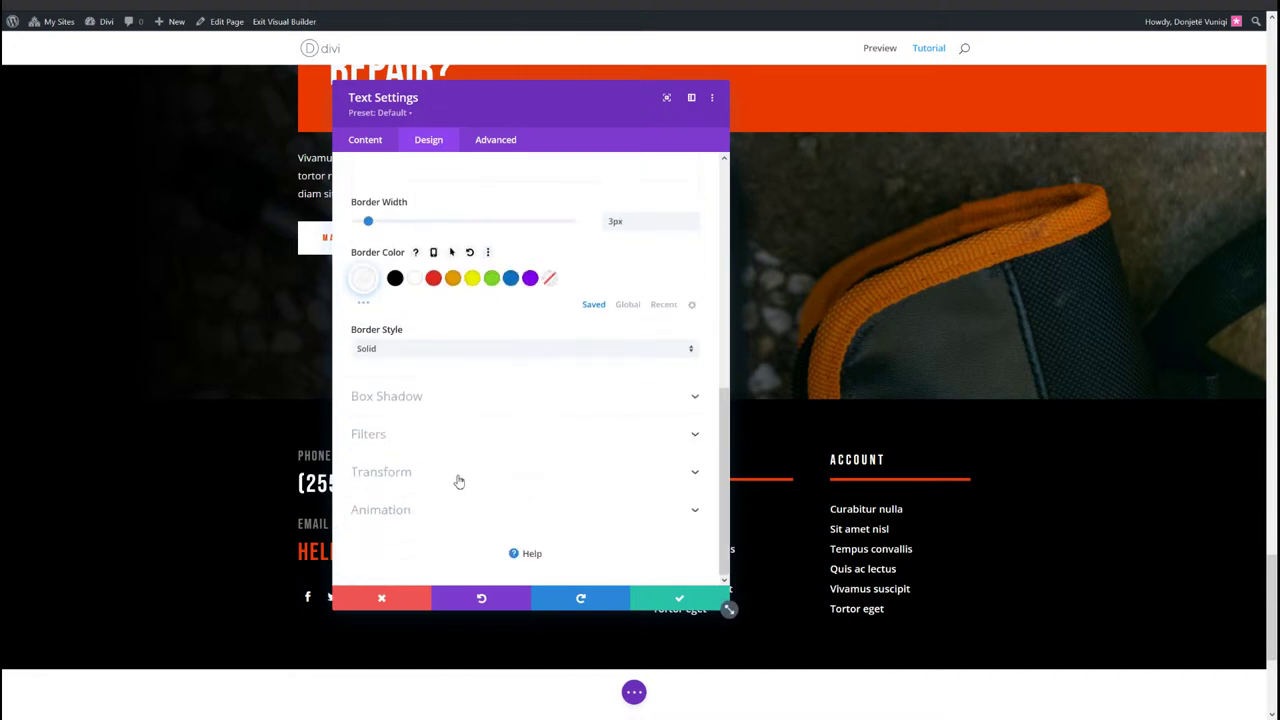
click(423, 449)
scroll(423, 449, down, 2)
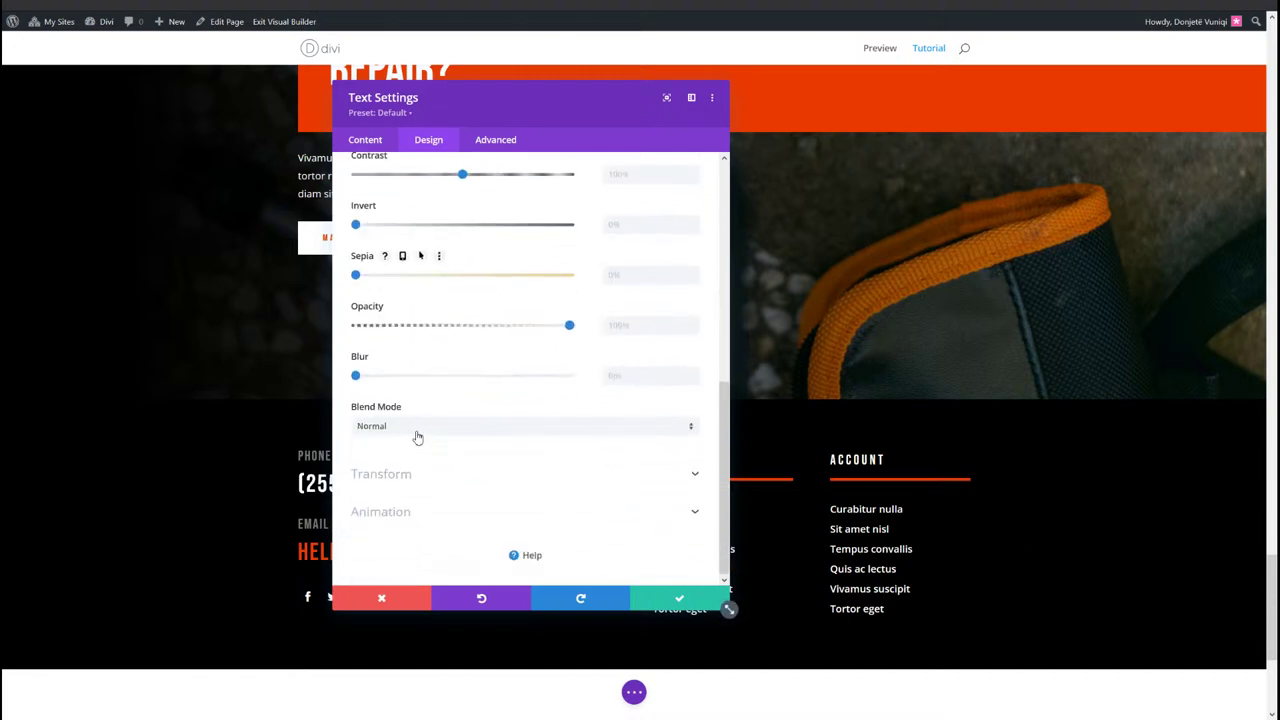
click(417, 437)
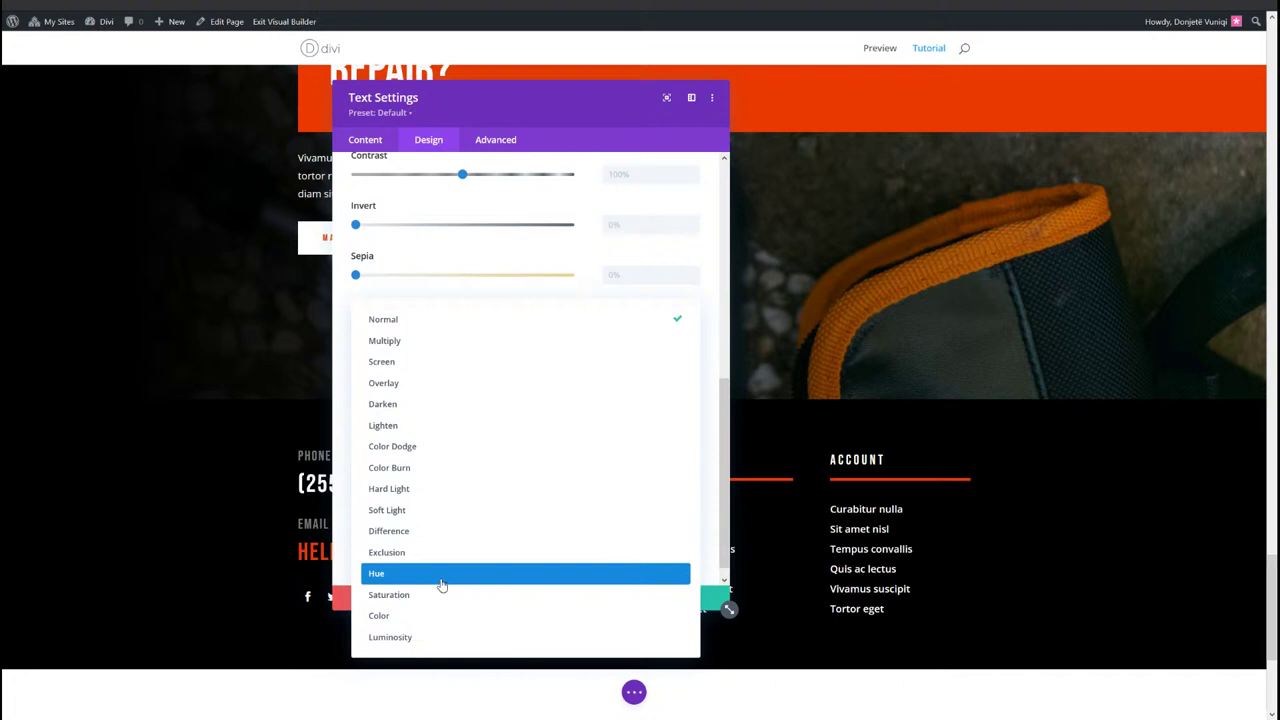
click(443, 531)
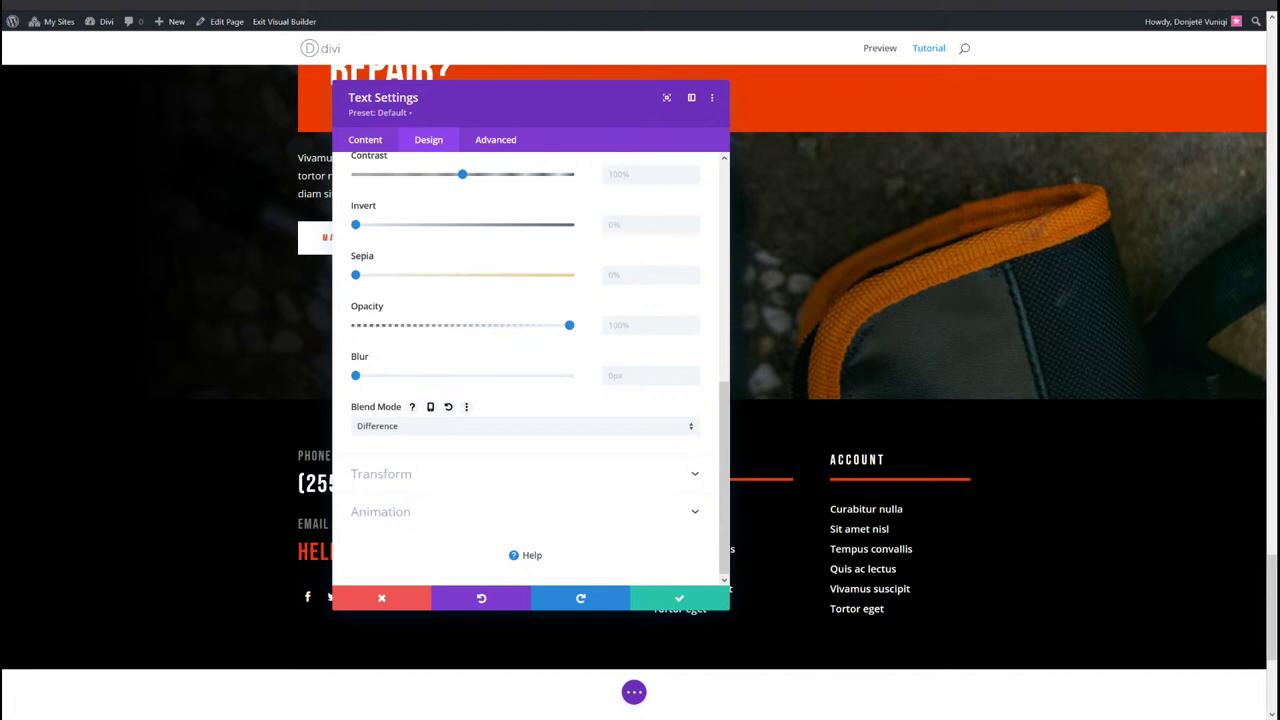
Step: Add the custom CSS "transition: all .1s linear; pointer-events: none;" to the text module's main element, one declaration per line
click(500, 139)
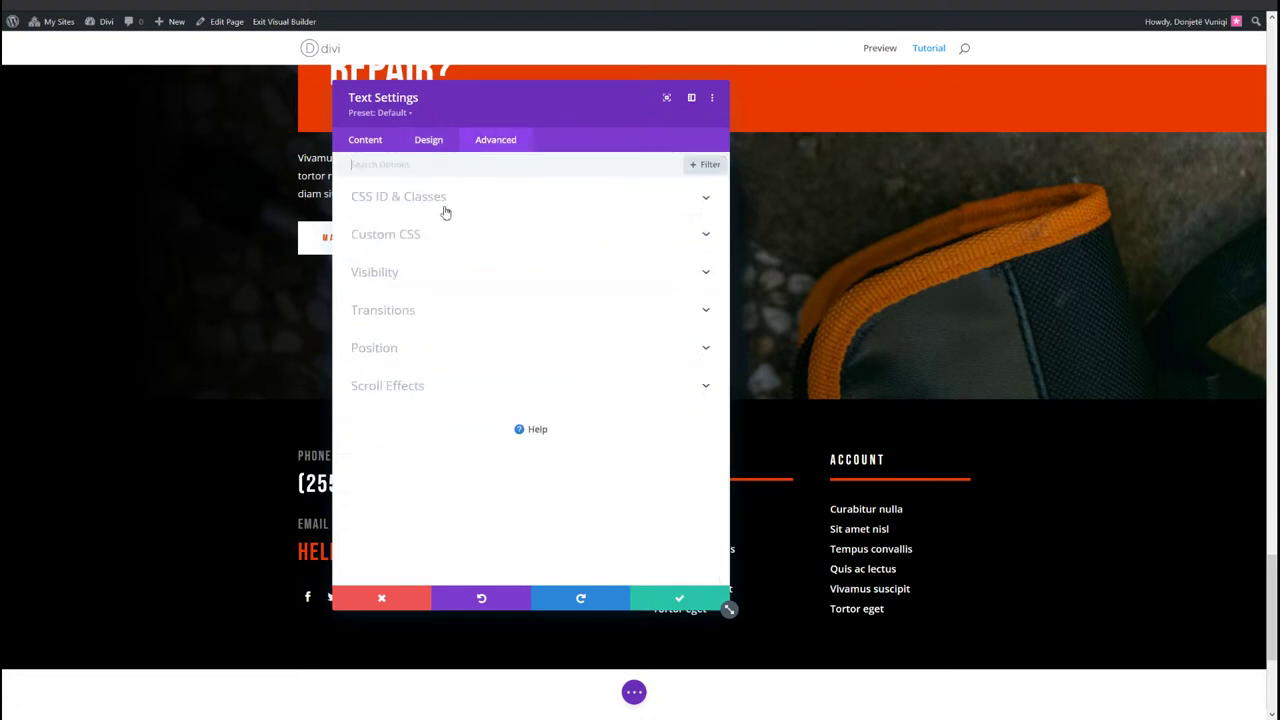
click(400, 237)
click(420, 337)
text(transition: all .1s linear; pointer-events: none;)
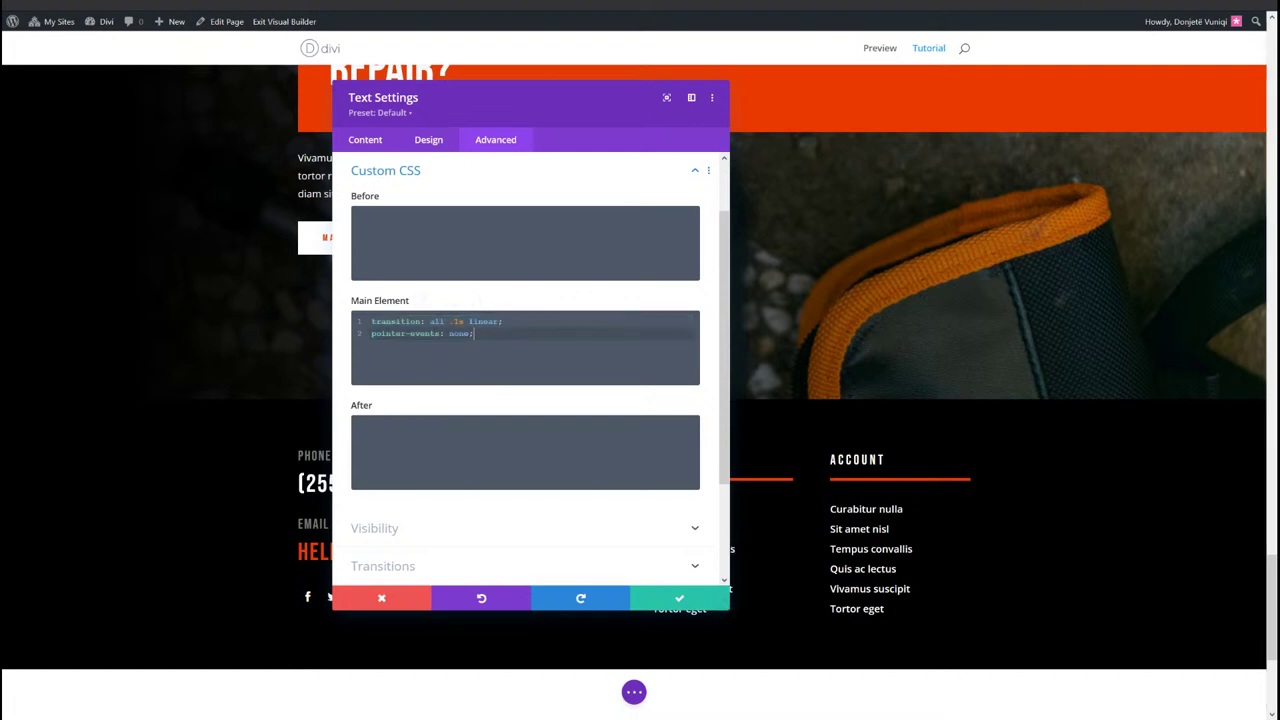
Step: Set the text module's position to Fixed with a Z index of 2
scroll(440, 446, down, 2)
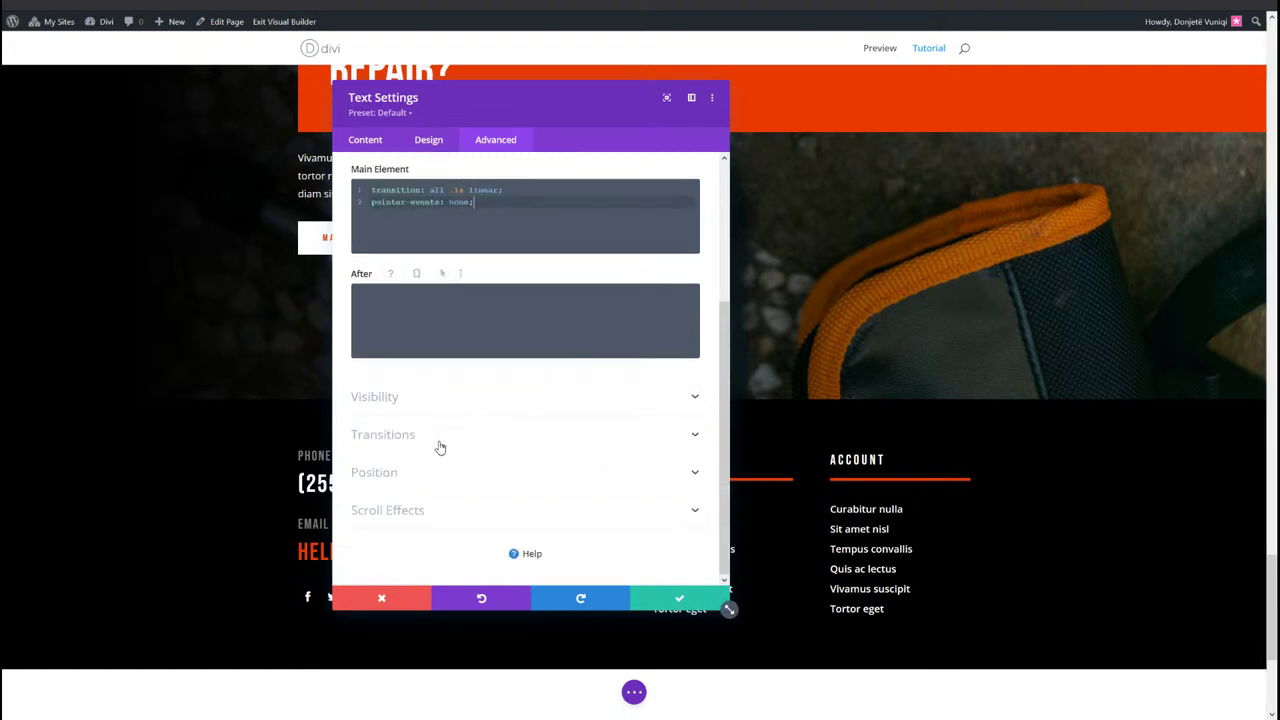
click(421, 479)
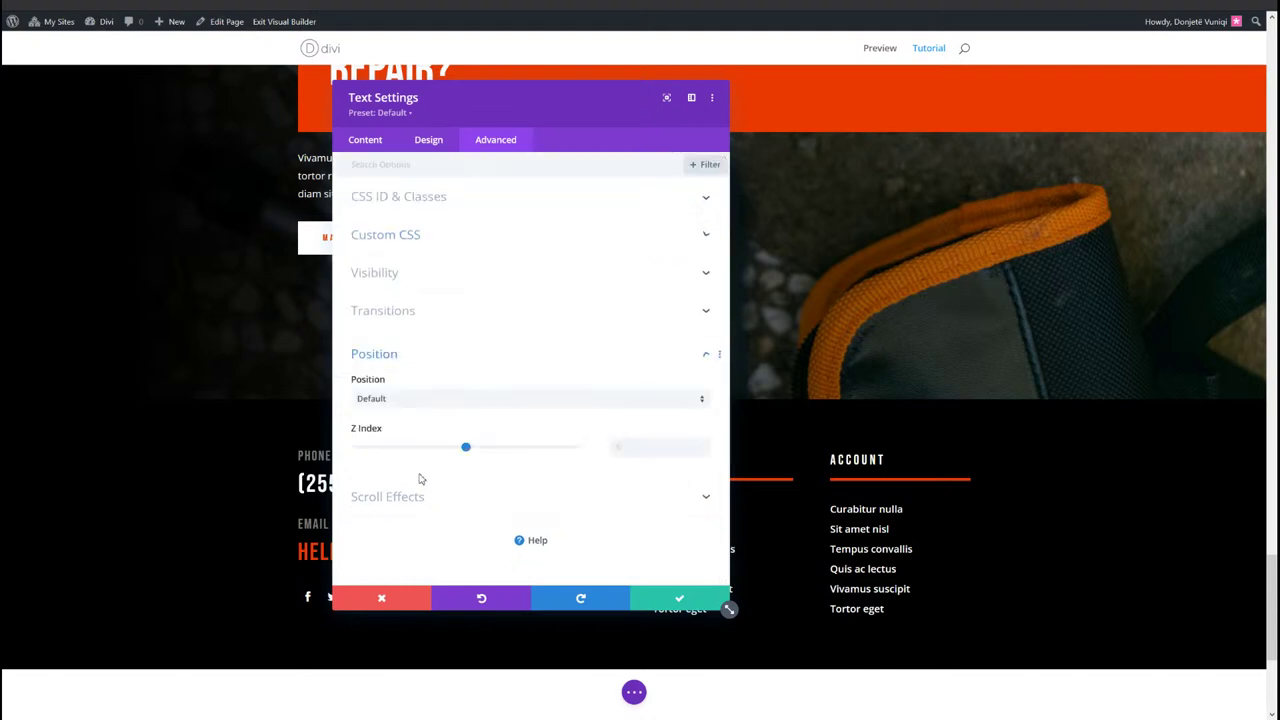
click(415, 401)
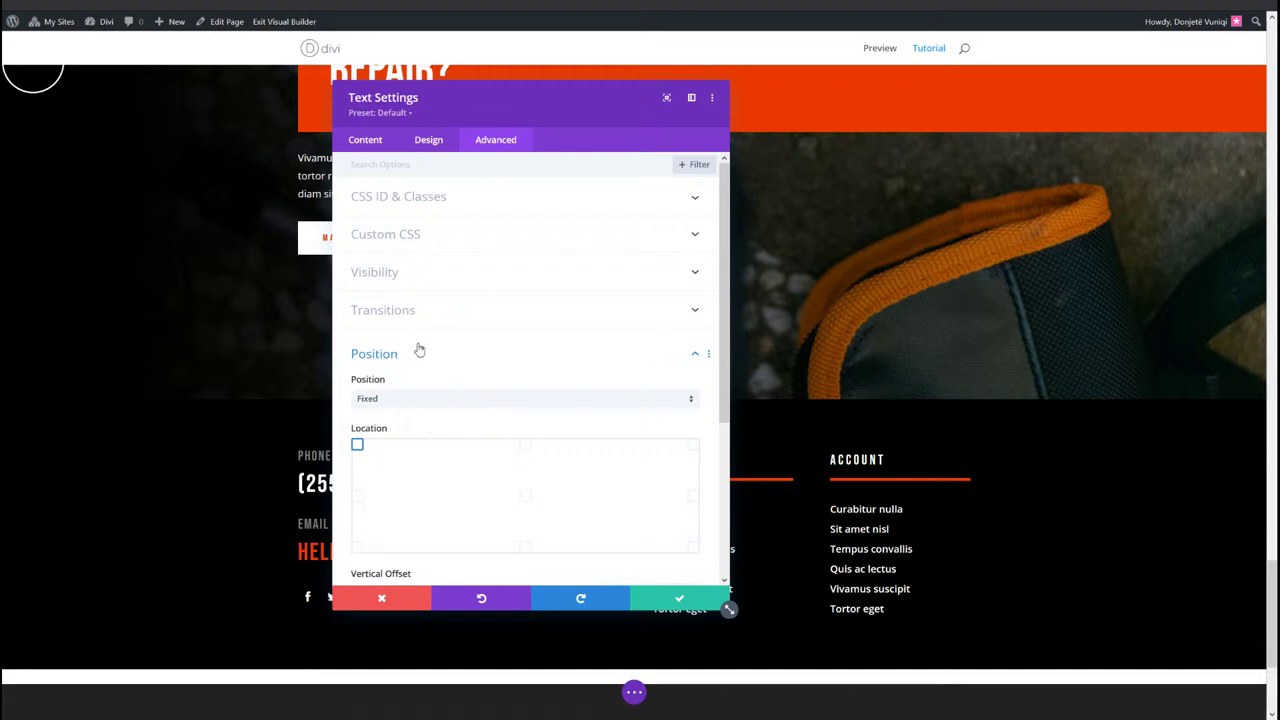
scroll(418, 347, down, 2)
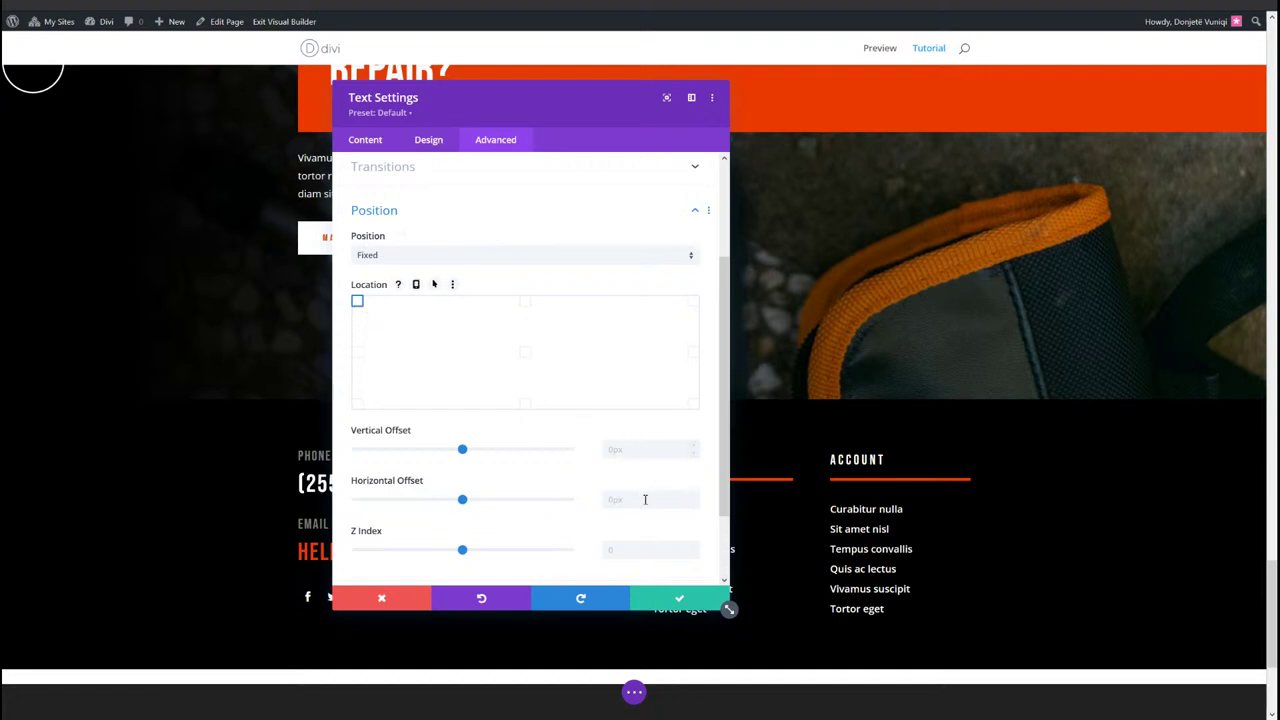
click(642, 550)
text(2)
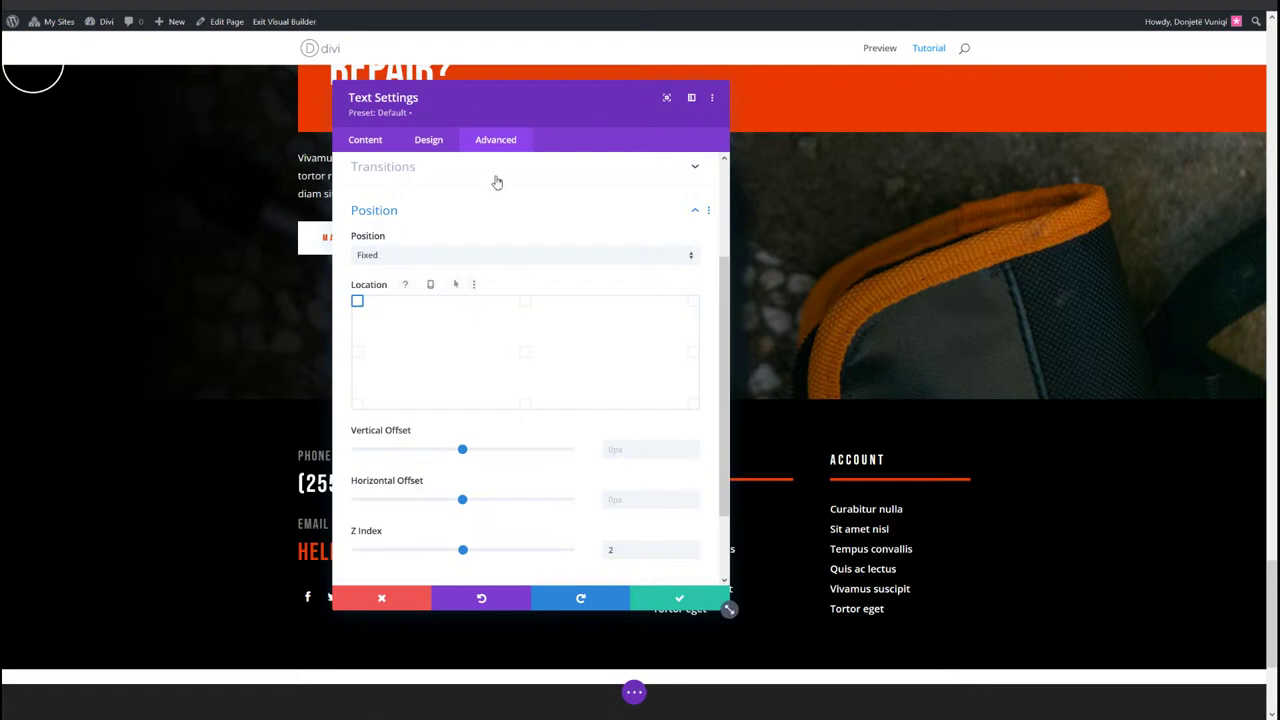
Step: Assign the CSS class "cursor" to the text module and save its settings
scroll(567, 255, up, 2)
scroll(567, 255, up, 1)
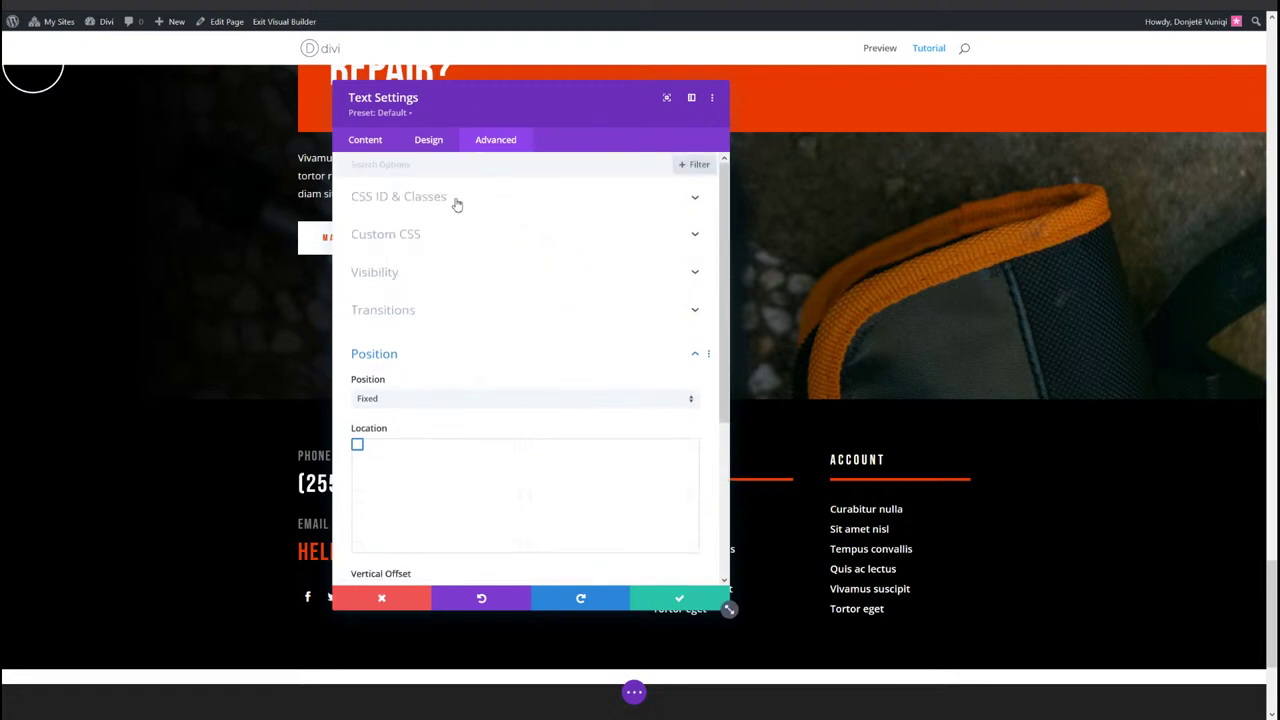
click(460, 205)
click(428, 286)
text(cursor)
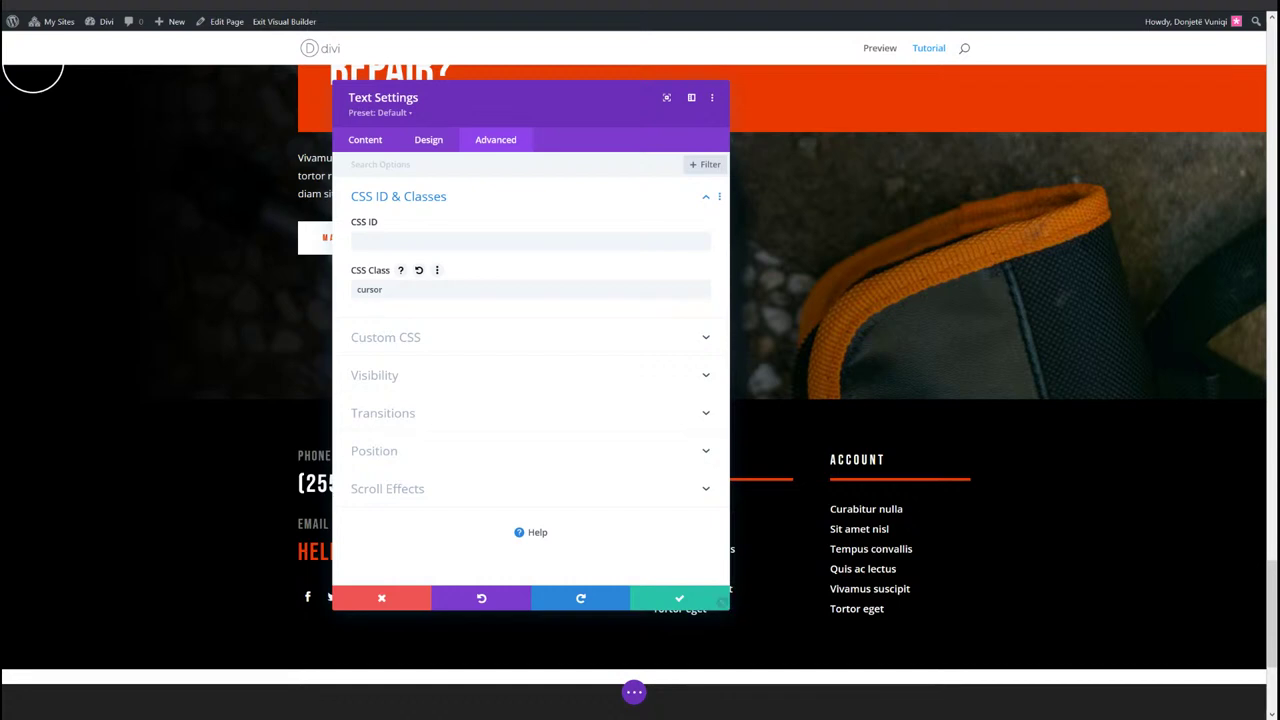
click(690, 600)
Step: Add a Code module below the Text module in the last section using wireframe view, and return to the desktop view
click(634, 690)
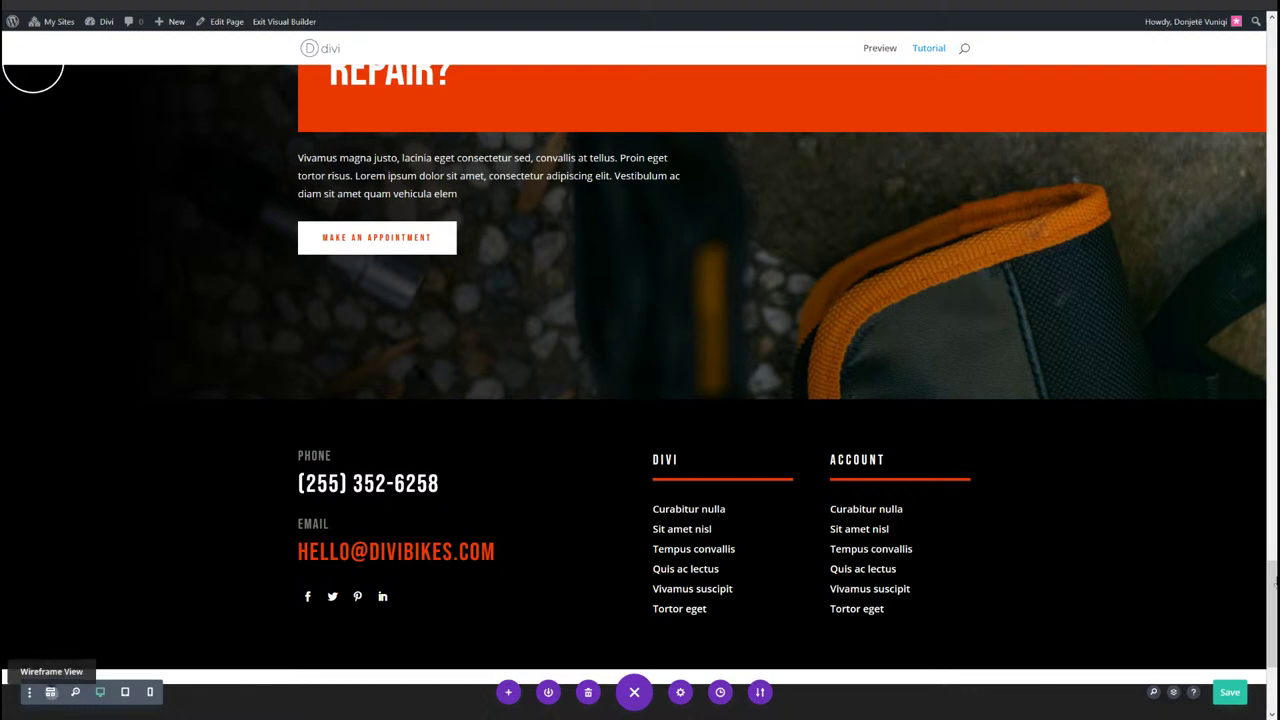
click(50, 692)
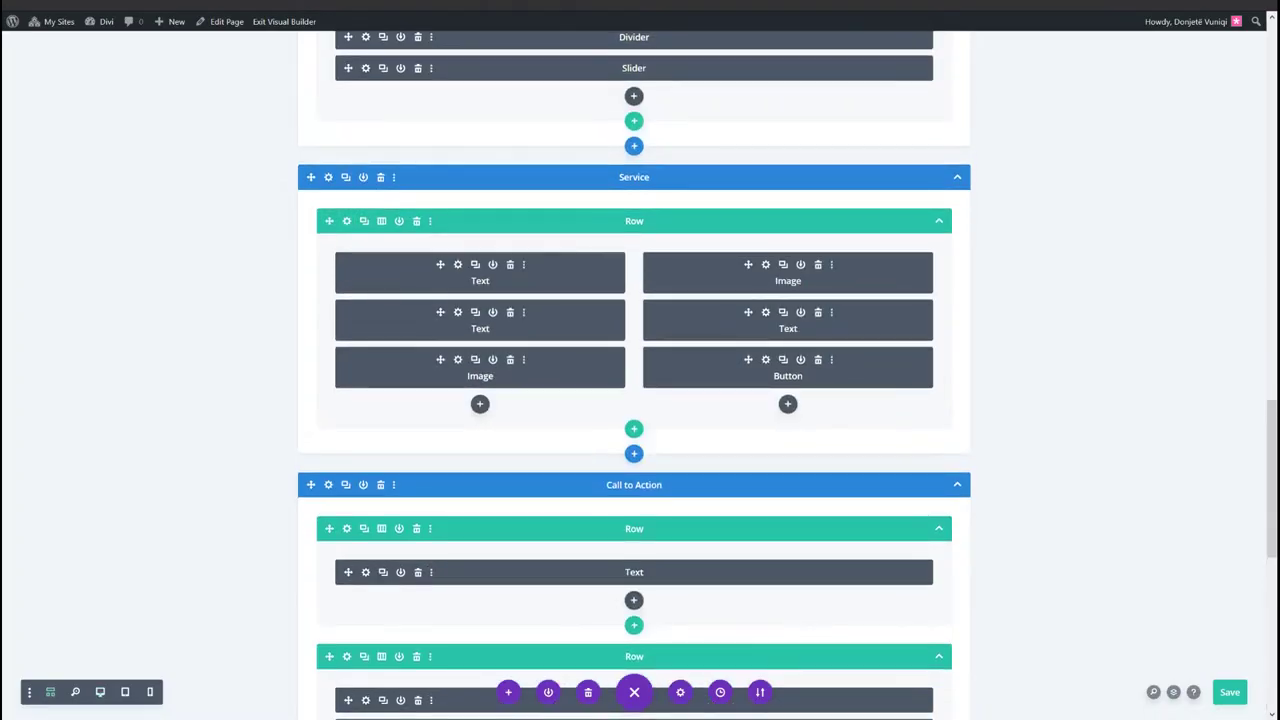
scroll(788, 374, down, 6)
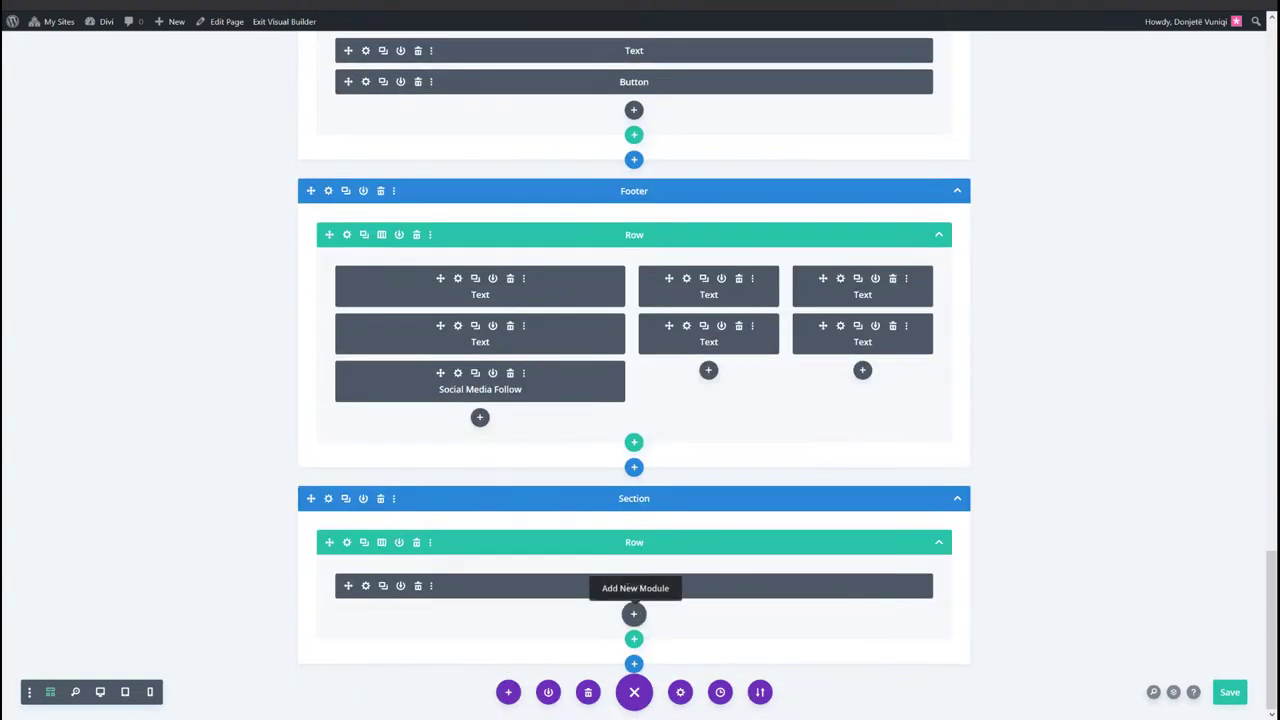
click(634, 614)
text(code)
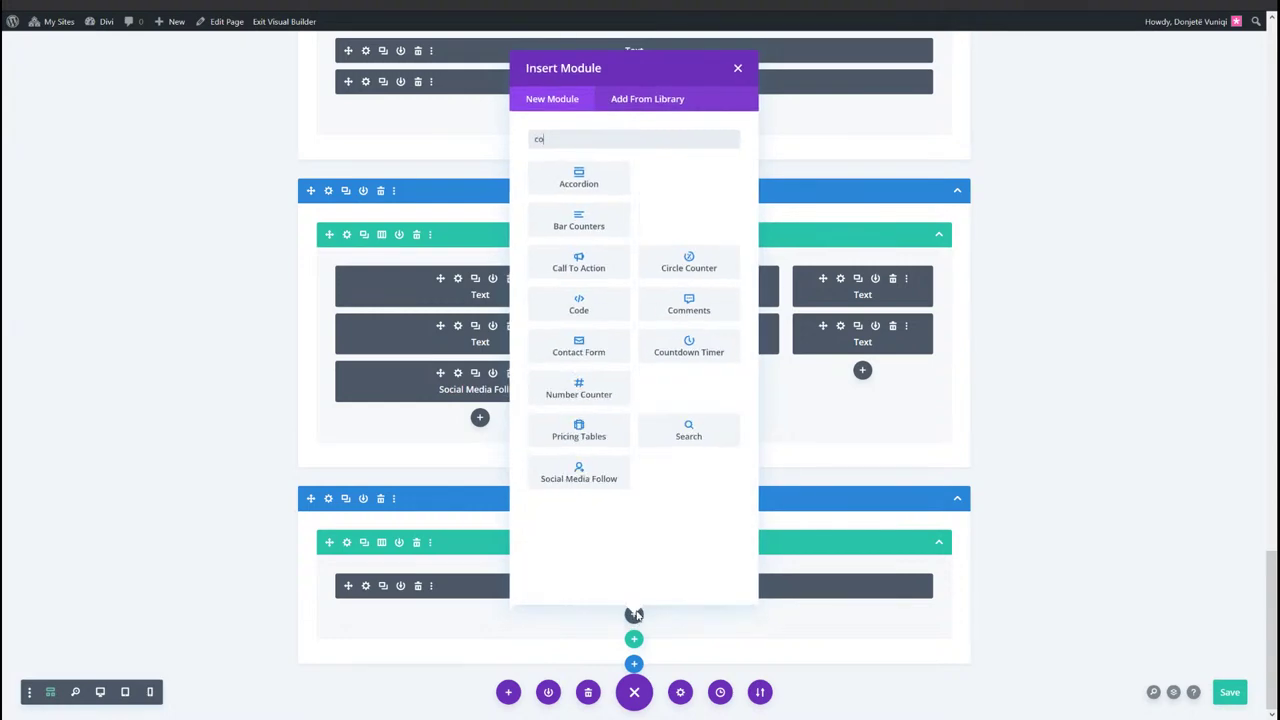
key(Return)
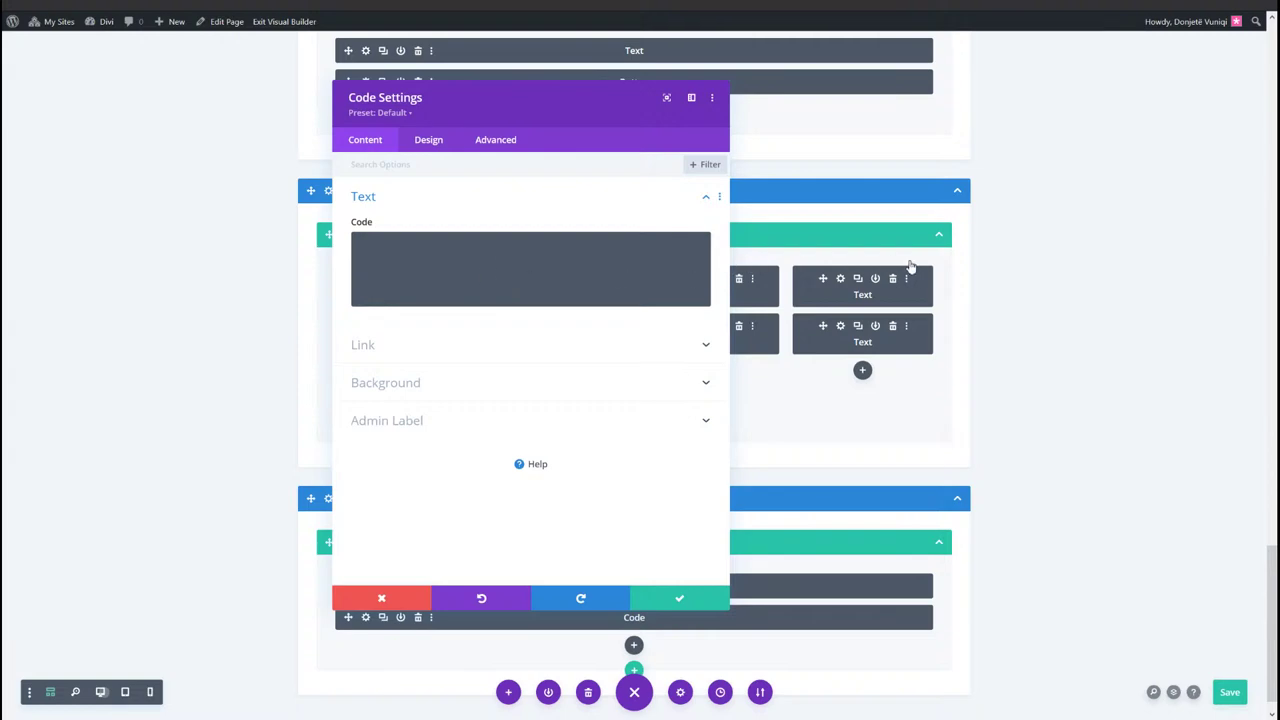
scroll(910, 267, down, 1)
key(ctrl+shift+w)
scroll(890, 290, down, 10)
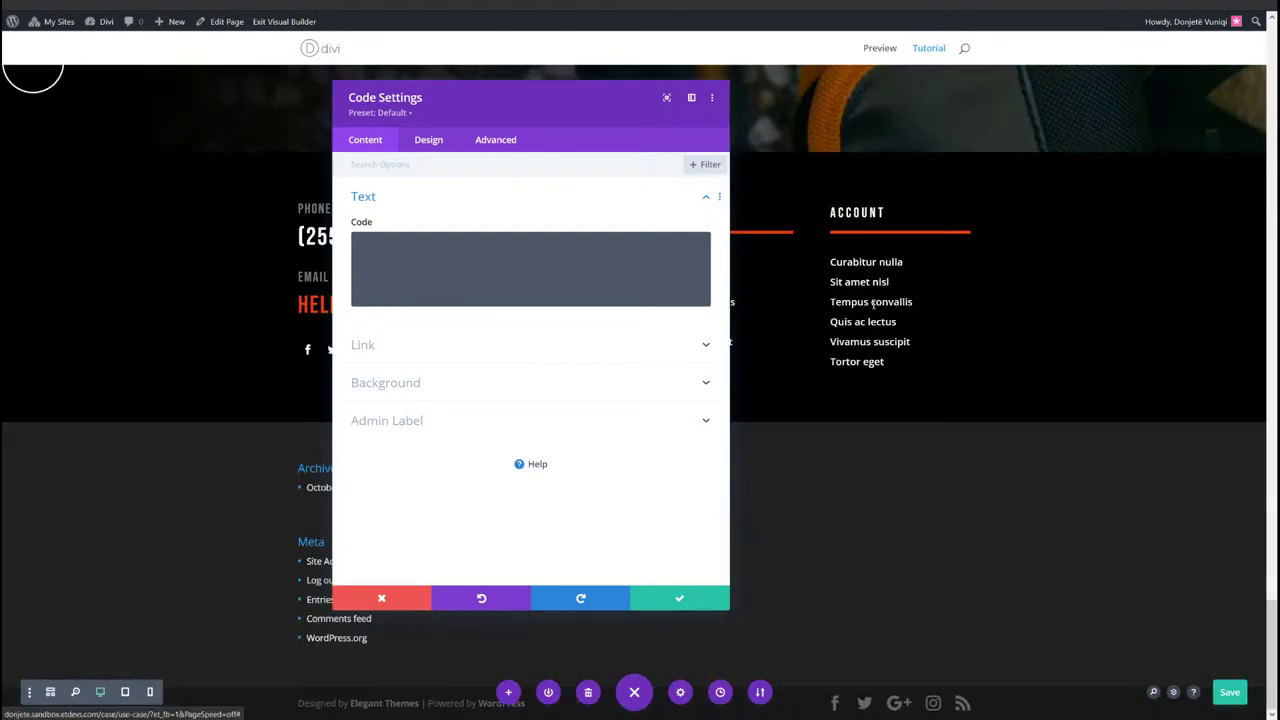
scroll(873, 302, up, 5)
Step: Enter an empty <style></style> block followed by an empty <script></script> block in the Code module, separated by a blank line
click(526, 257)
text(<style>)
key(Return)
click(469, 275)
key(Return)
key(Return)
text(<script>)
key(Return)
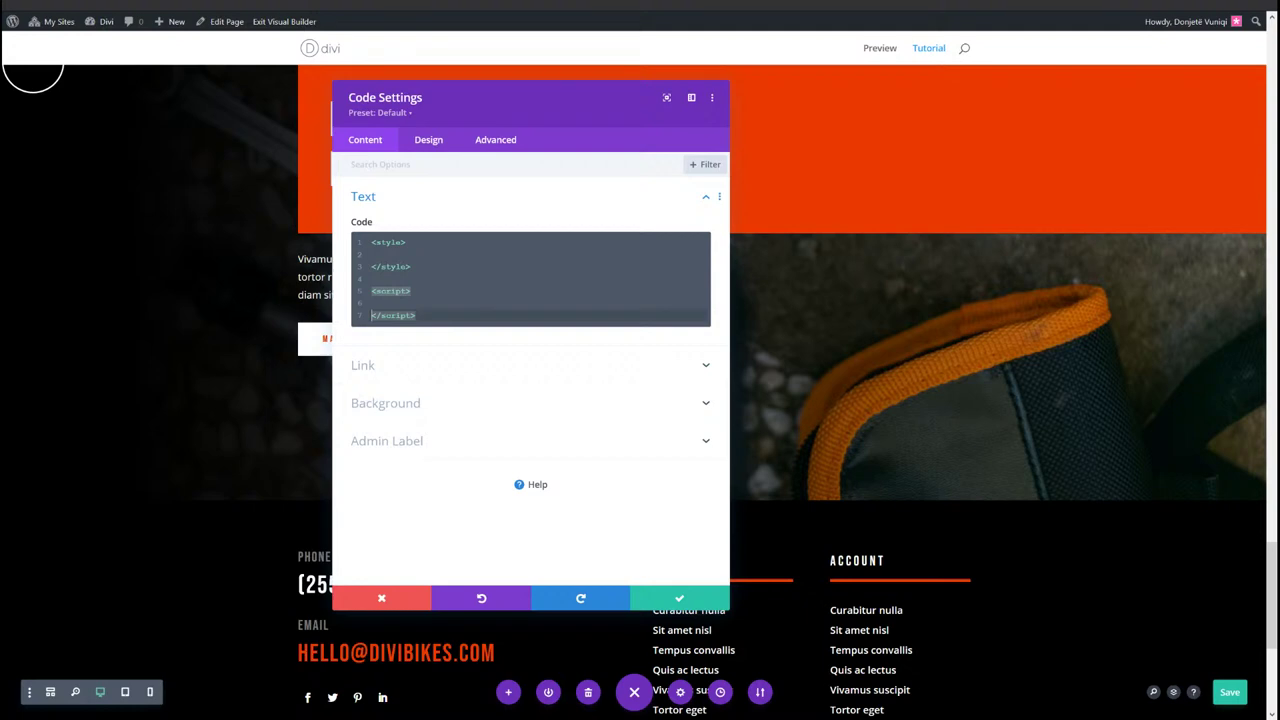
Step: Add a "jQuery(document).ready(function($){ });" wrapper inside the script tags, with blank lines in its body
key(ctrl+s)
text(jQuery(document).ready(function($){ });)
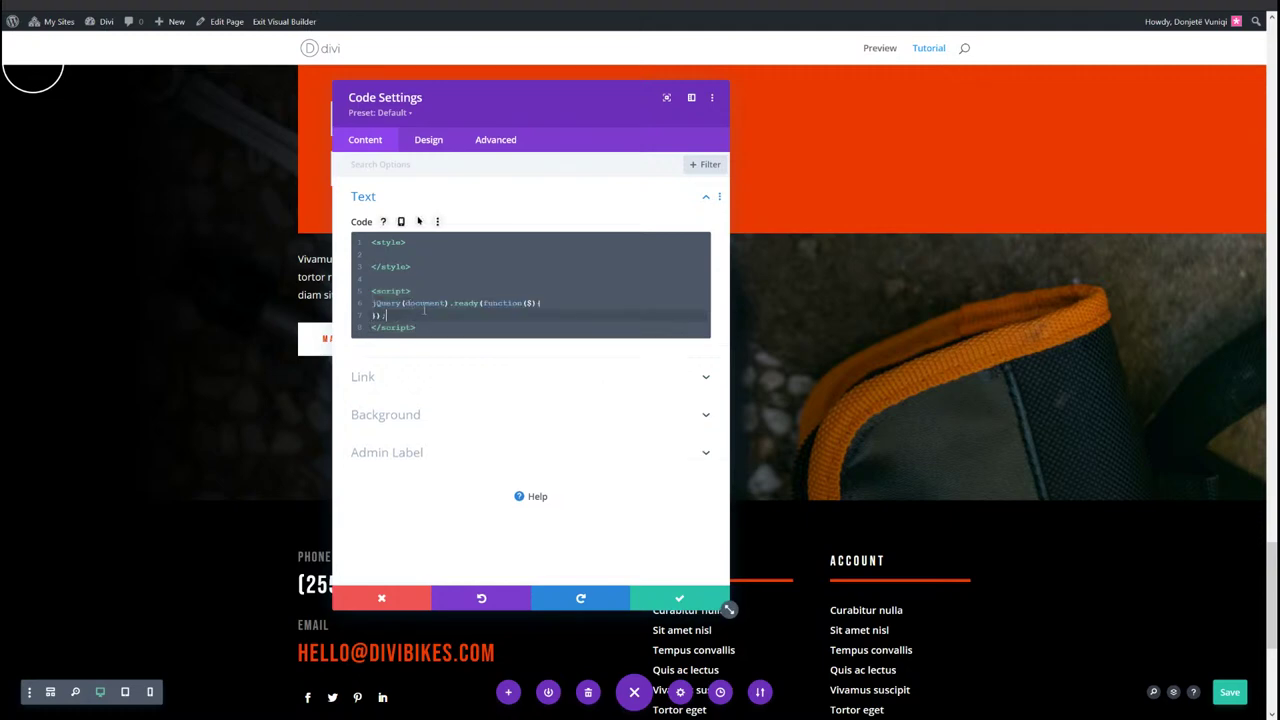
click(558, 304)
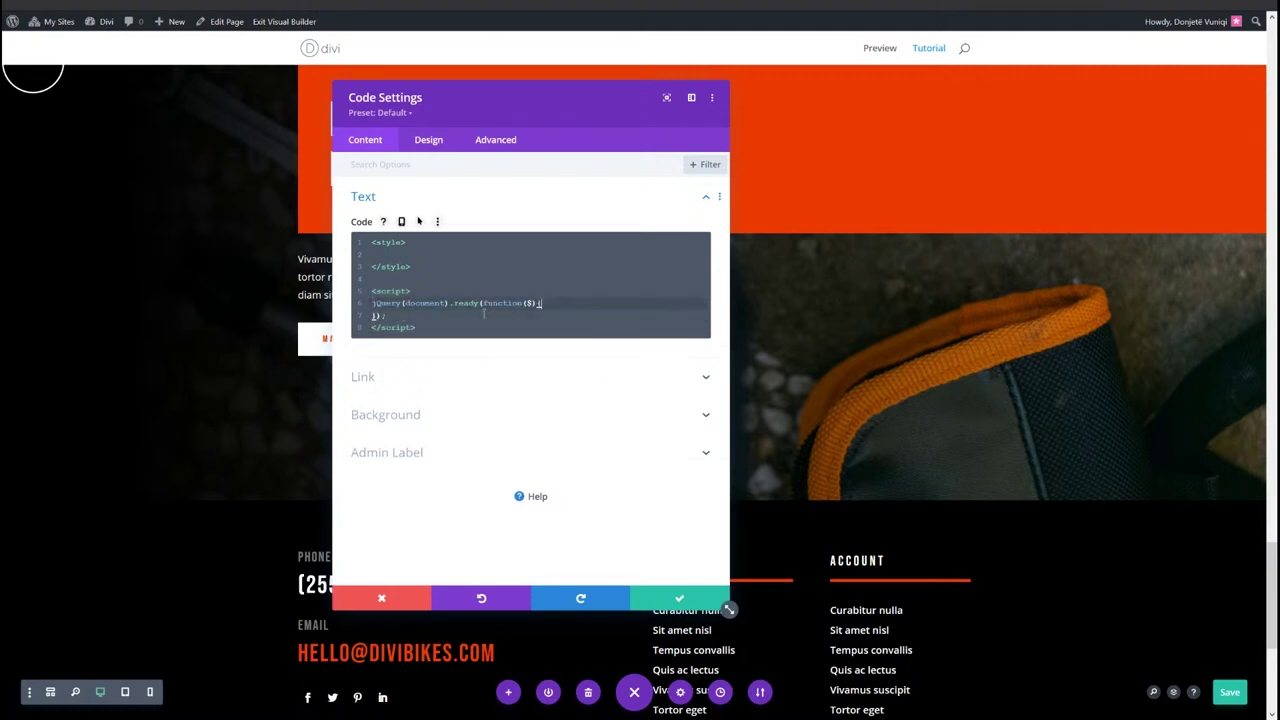
key(Return)
key(Return)
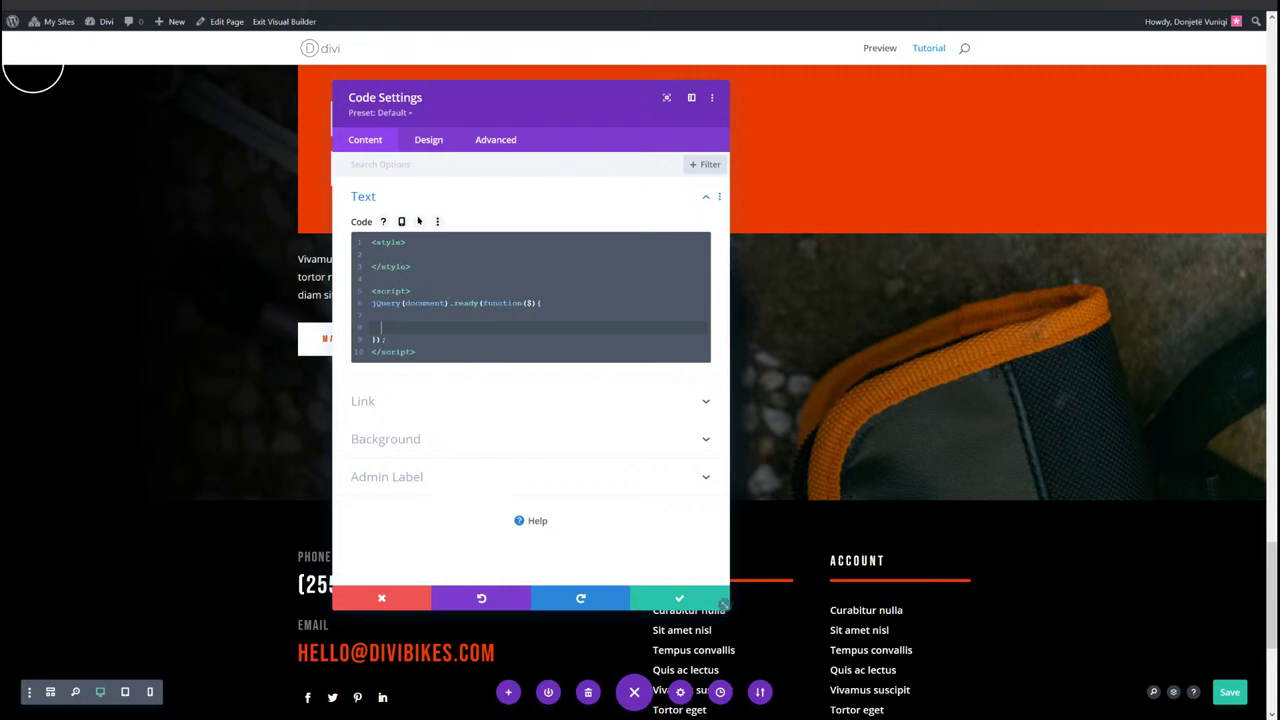
Step: Write "$('.cursor').insertAfter('.et_builder_inner_content');" inside the document-ready function, leaving blank lines below it
click(435, 313)
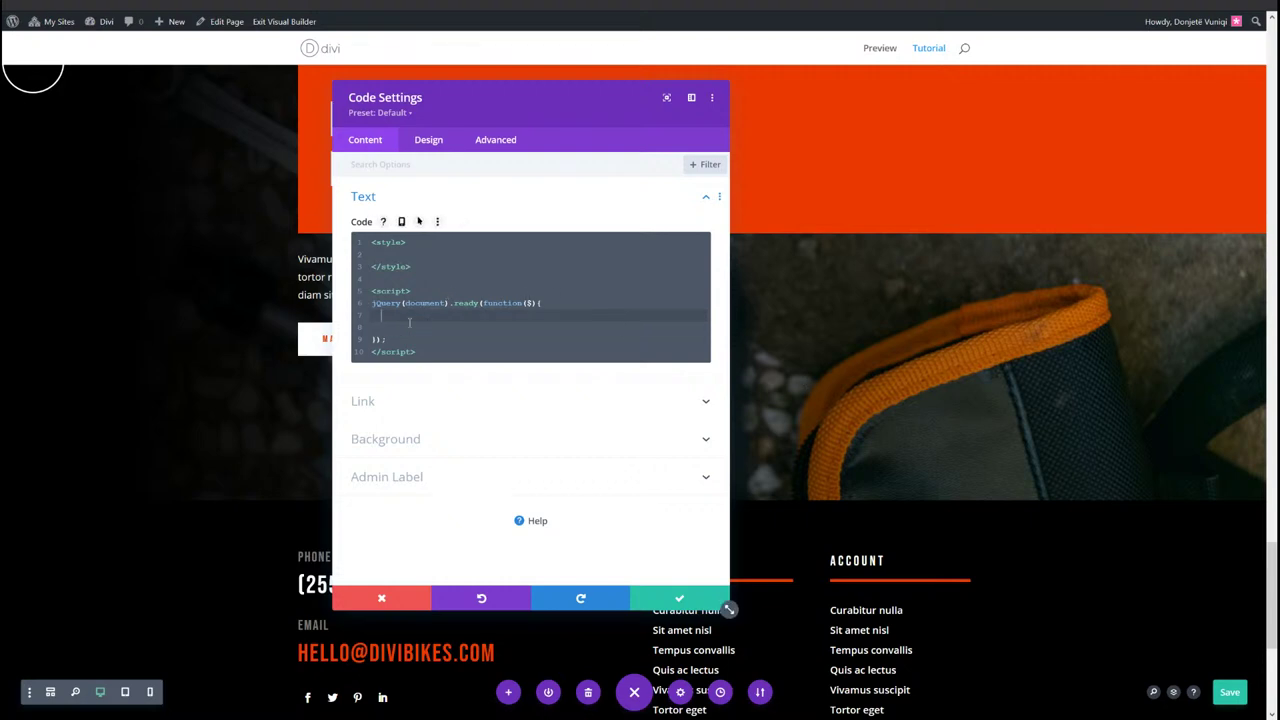
key(Tab)
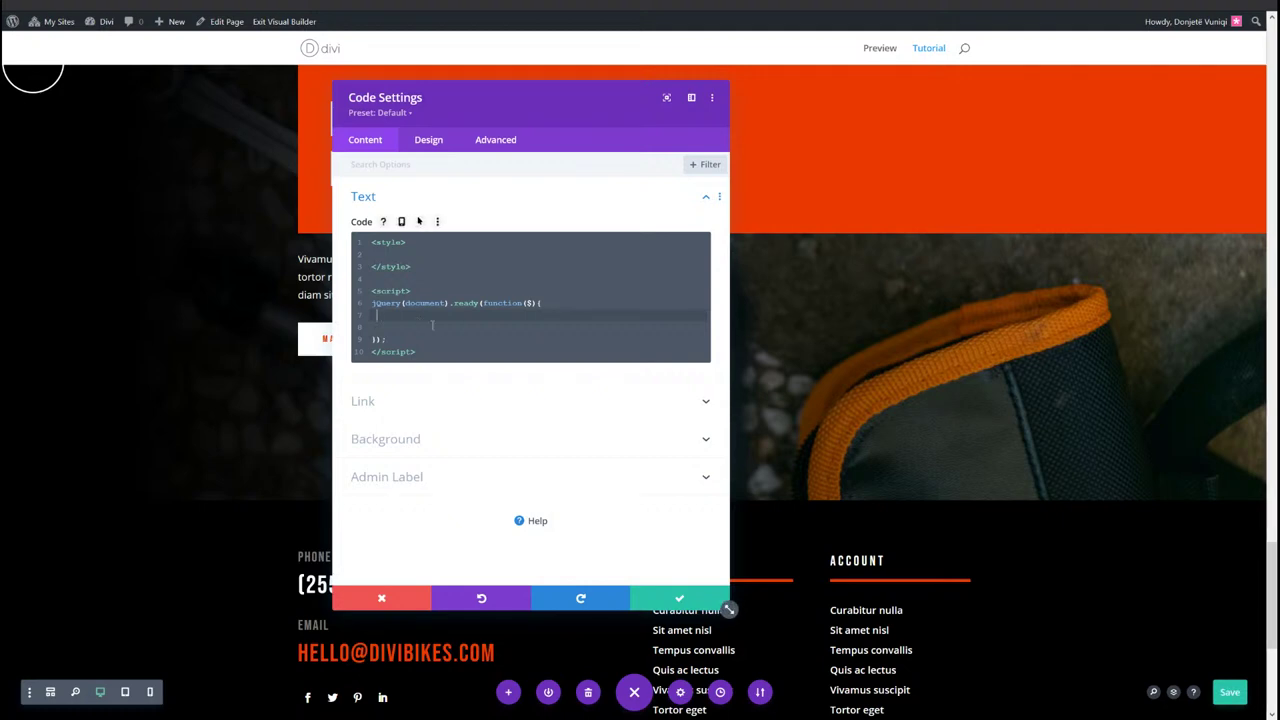
key(Return)
text($('.cursor').insertAfter('.et_builder_inner_content');)
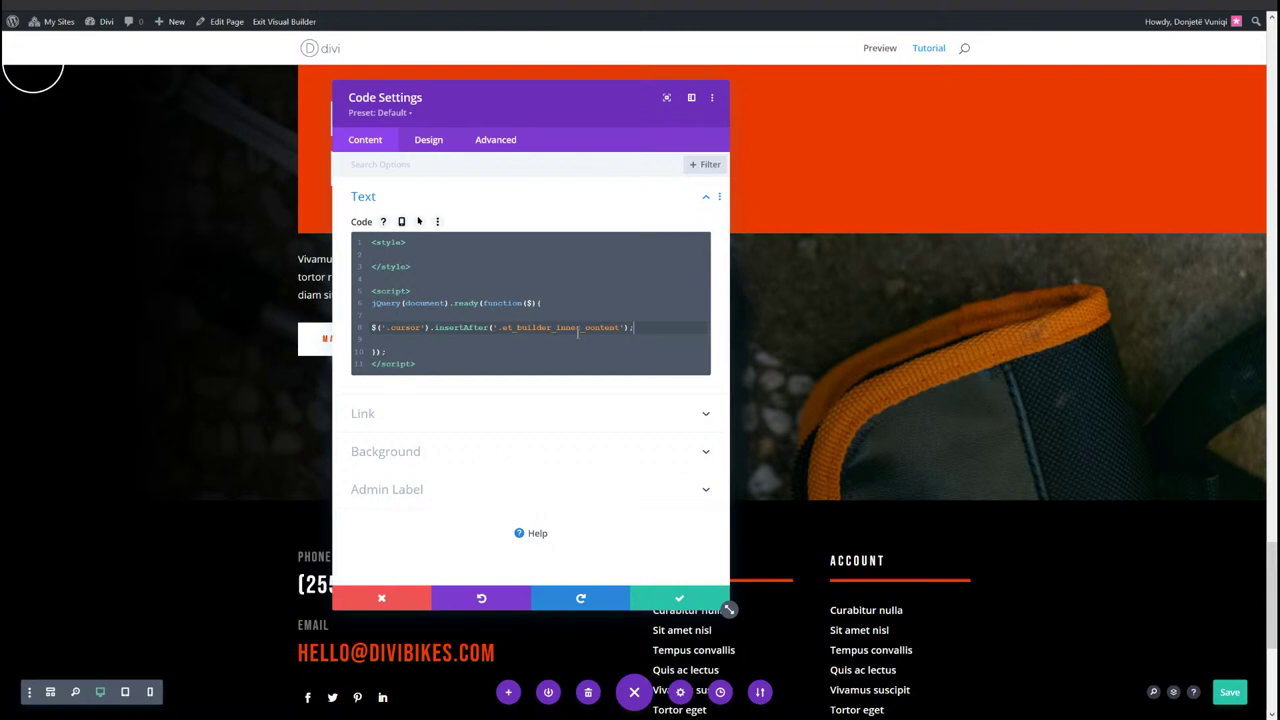
key(Return)
key(Return)
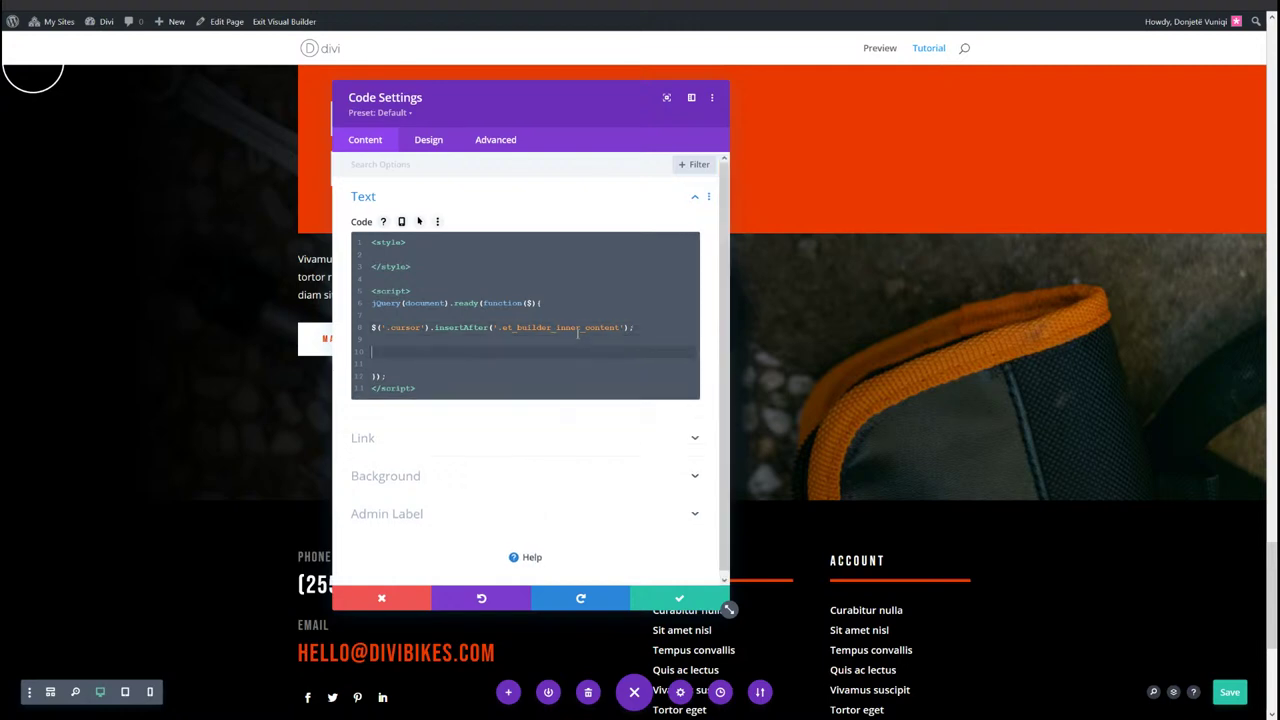
key(BackSpace)
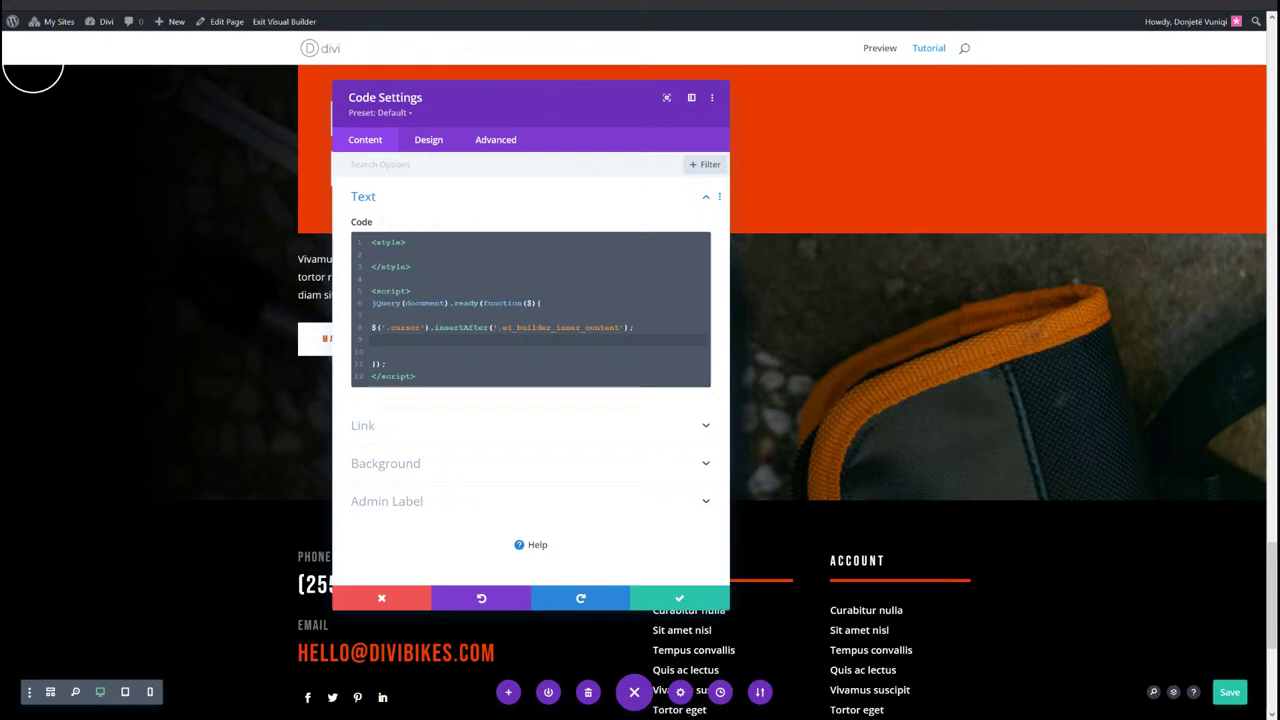
Step: Add the rule "body { cursor: none; }" between the style tags, spread over three lines
click(411, 255)
text(body { cursor: none; })
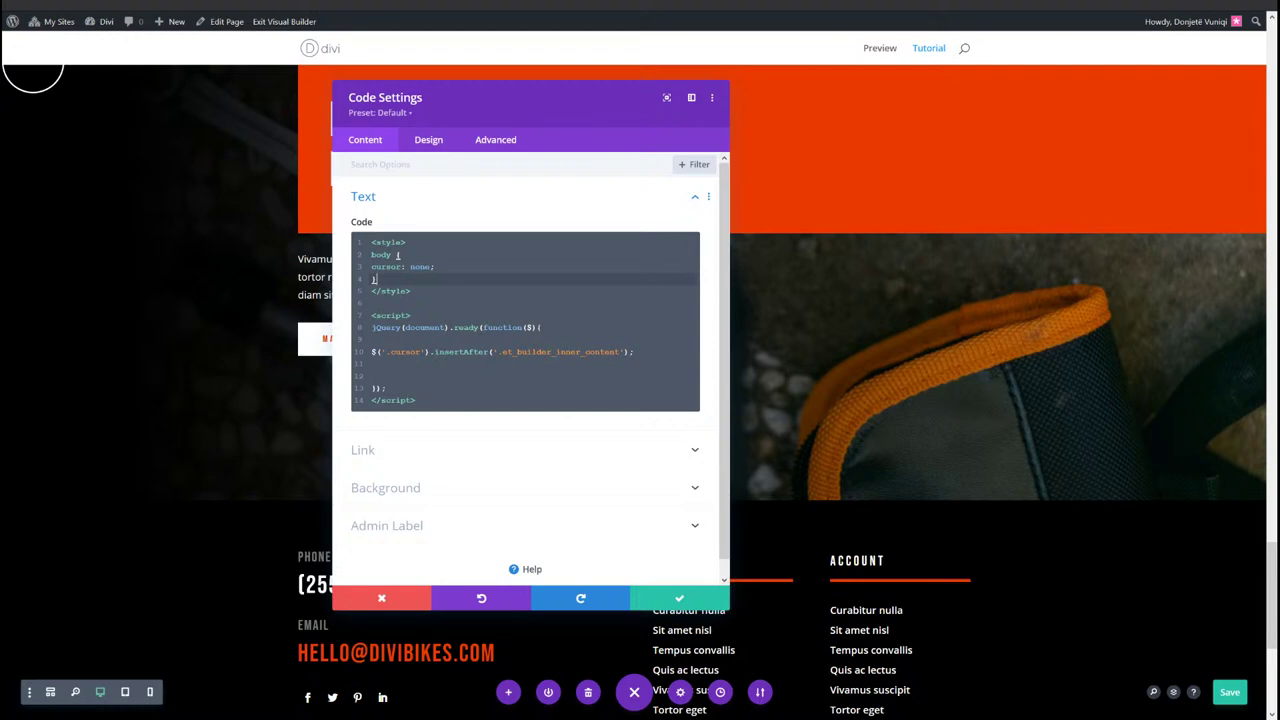
Step: Add a $(window).mousemove handler below the insertAfter line, setting .cursor's top to "e.clientY - cursor.height() / 2" and left to "e.clientX - cursor.width() / 2"
key(ctrl+s)
click(640, 364)
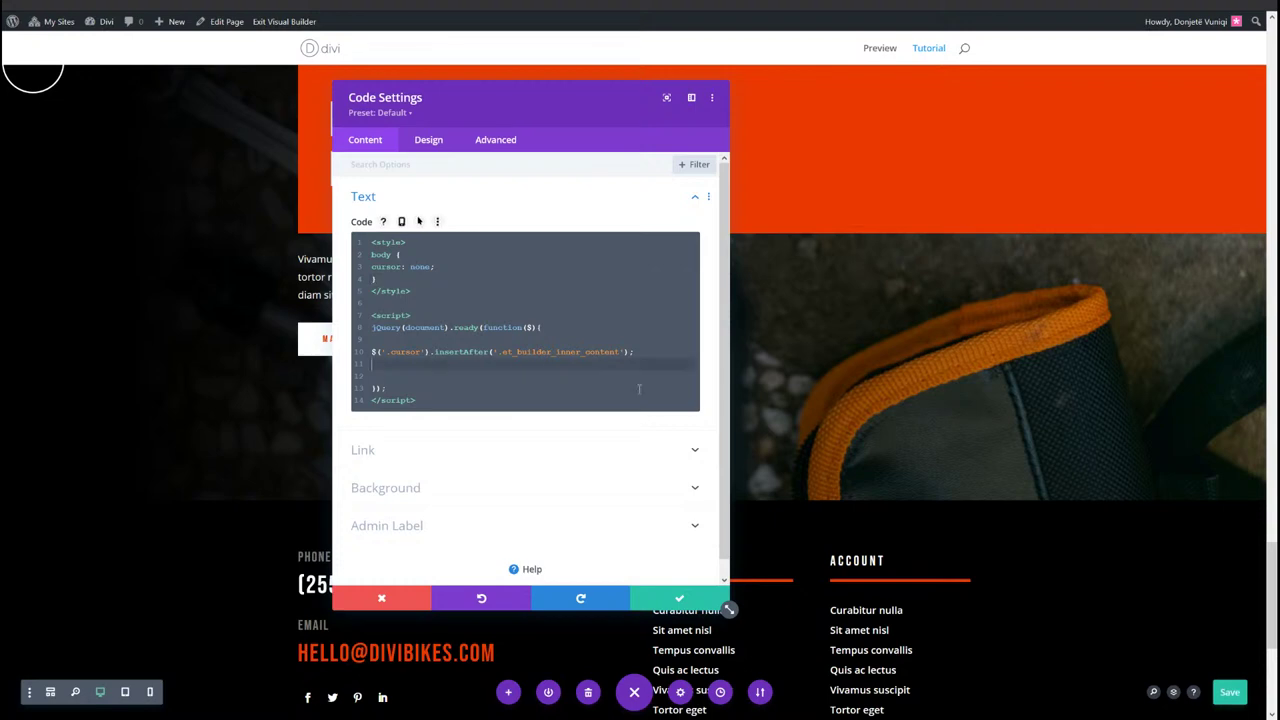
key(Return)
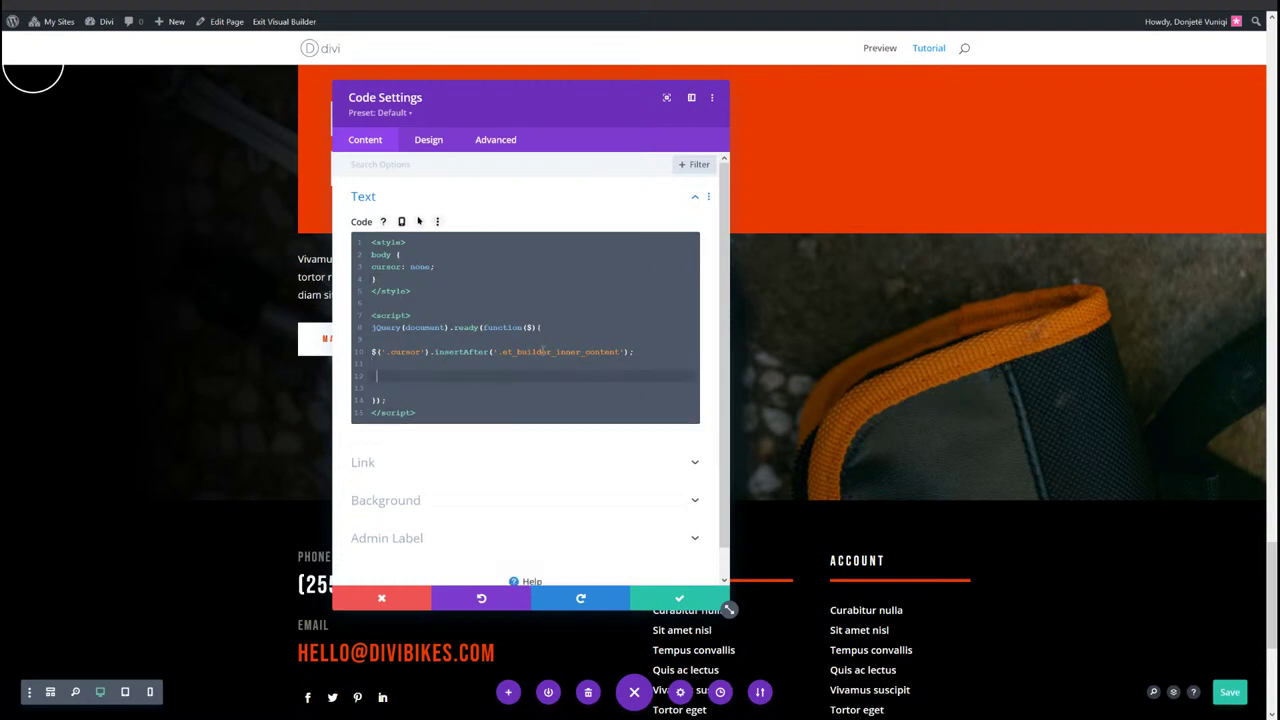
text($(window).mousemove(function(e){ var cursor = $('.cursor'); $('.cursor').css({ top: e.clientY - cursor.height() / 2, left: e.clientX - cursor.width() / 2 }); });)
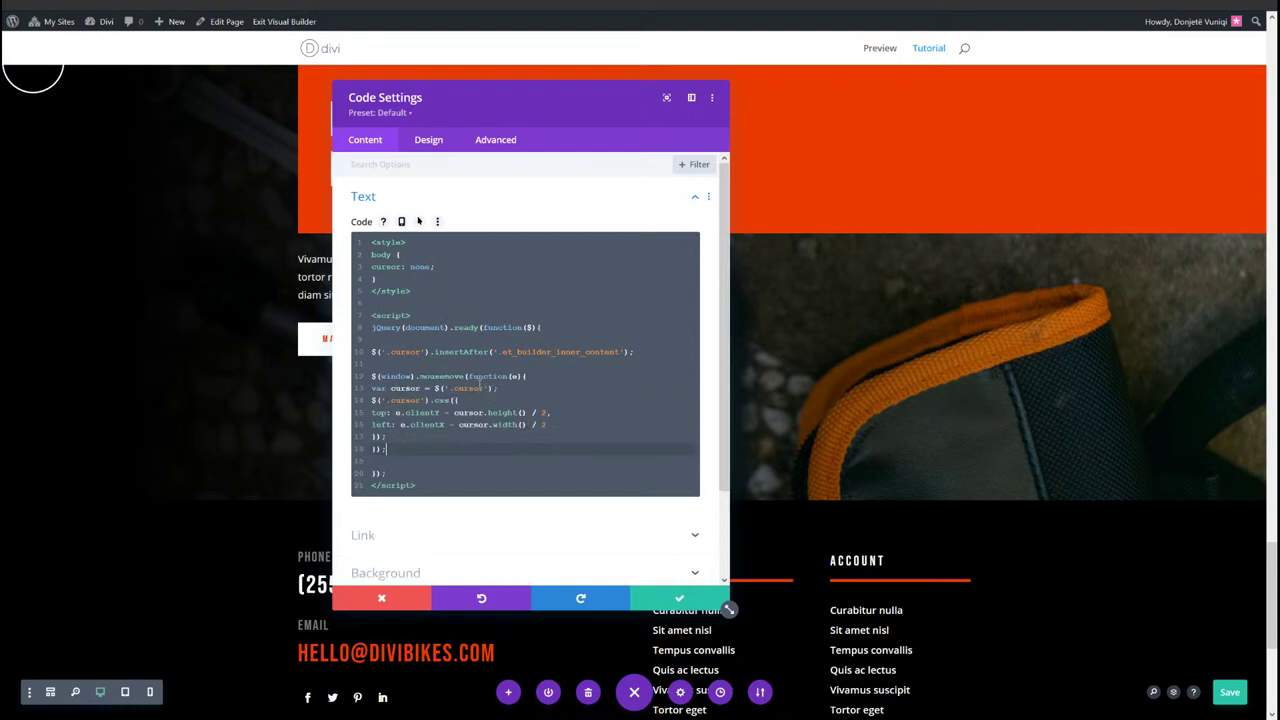
scroll(506, 296, down, 1)
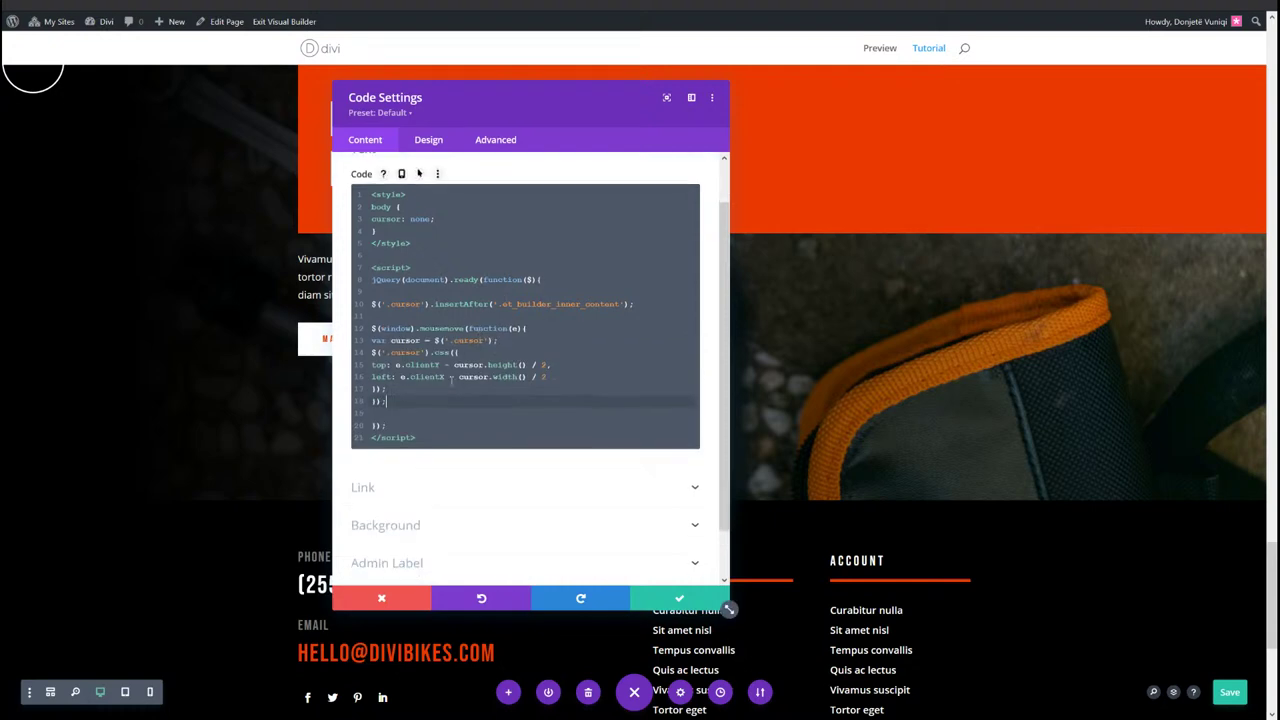
drag(430, 390, 368, 360)
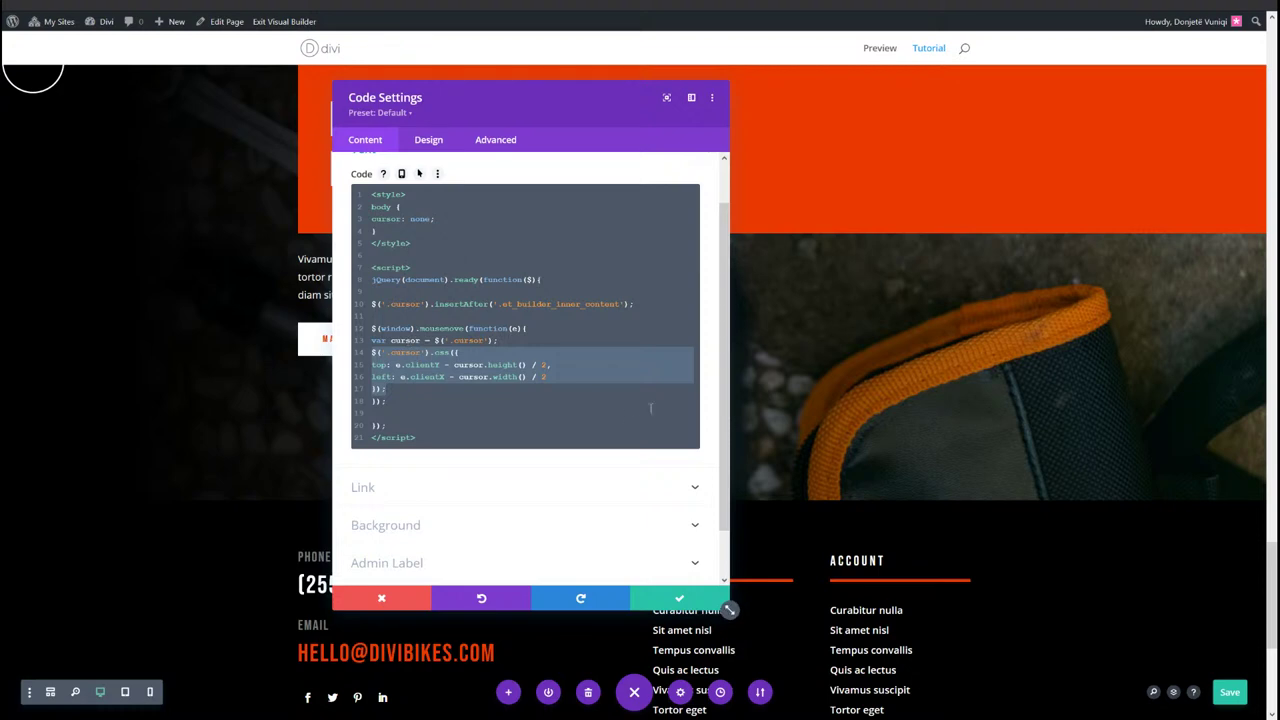
click(548, 377)
drag(470, 389, 362, 341)
click(399, 377)
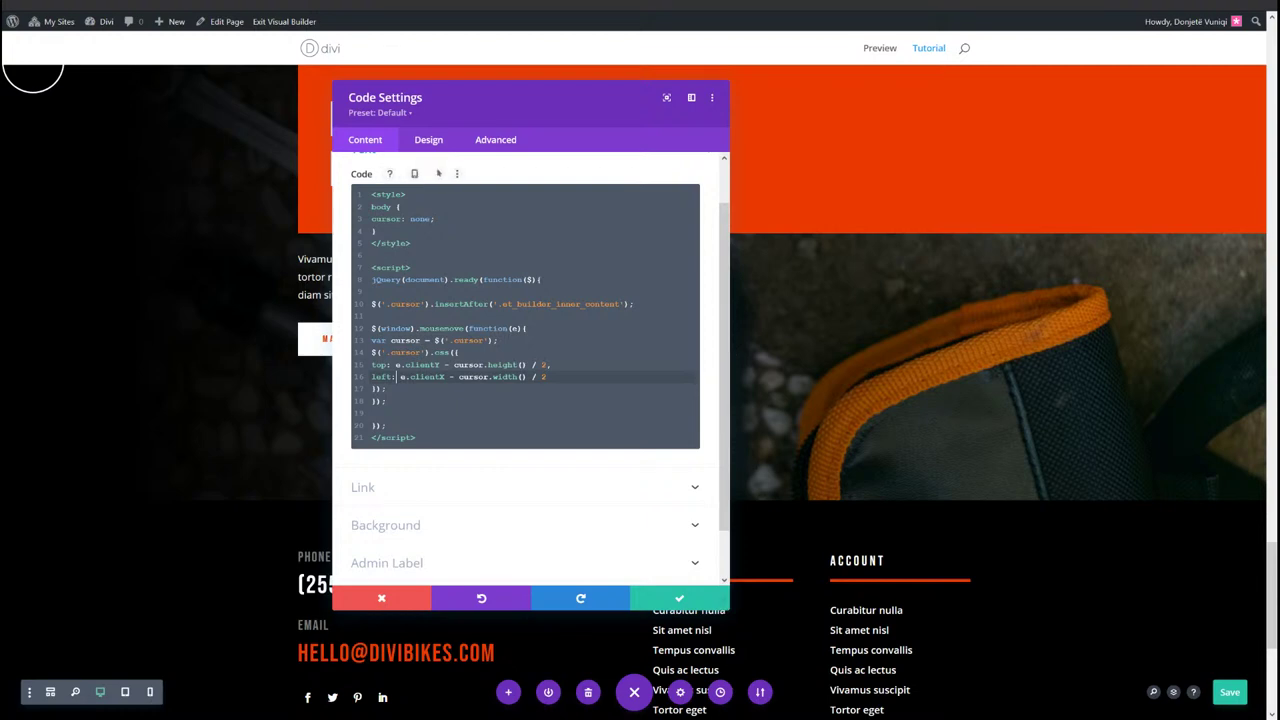
Step: Save the page and check how the circular cursor follows the pointer across the sections of the live Preview page
key(ctrl+s)
click(880, 48)
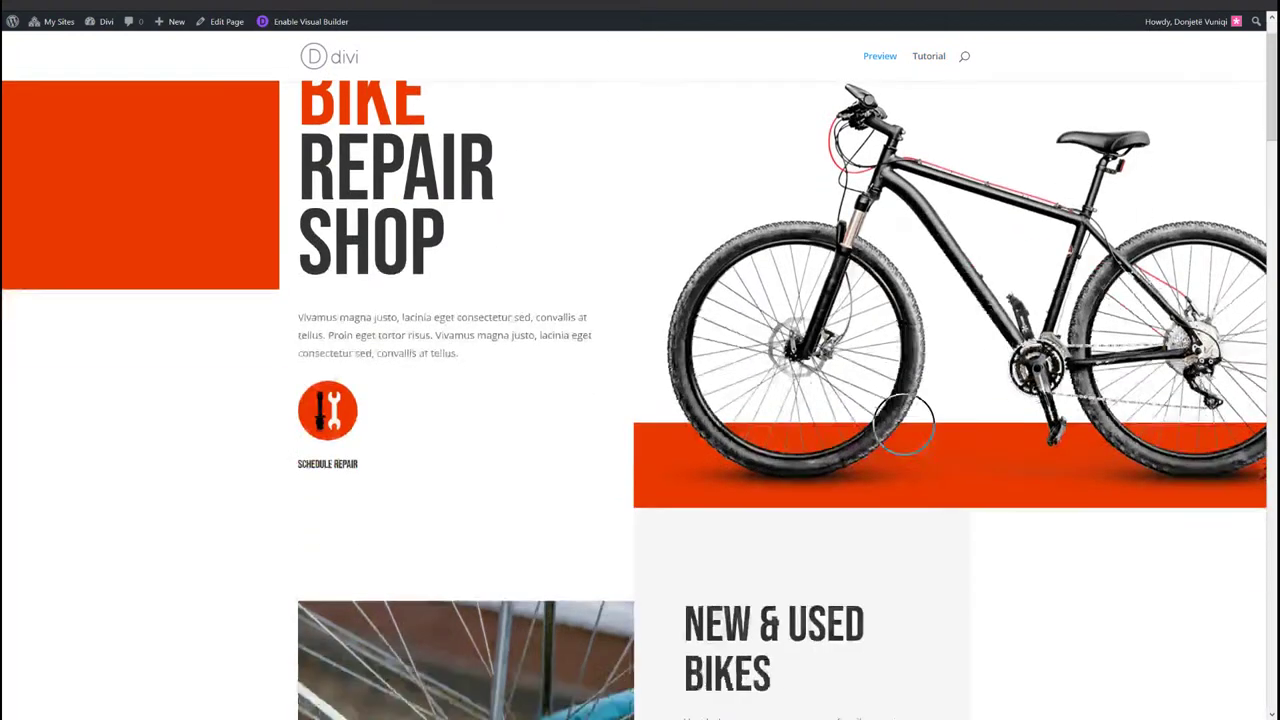
scroll(903, 423, down, 12)
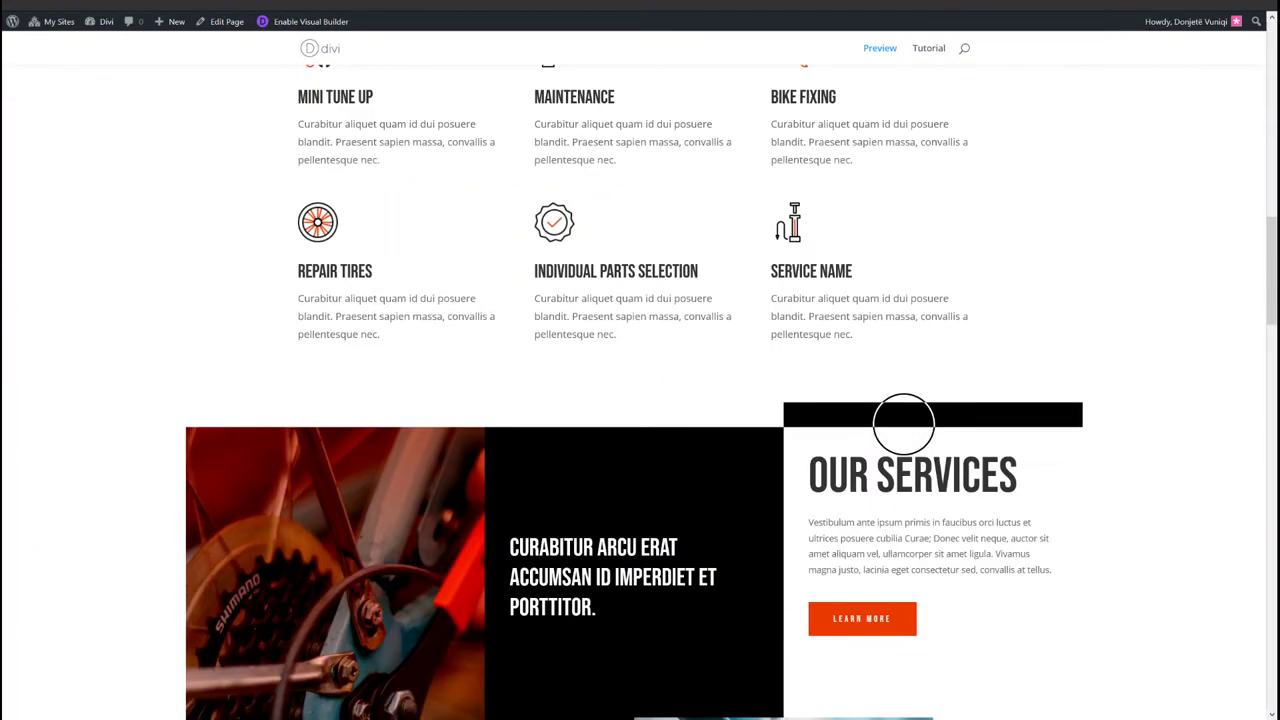
scroll(903, 423, down, 1)
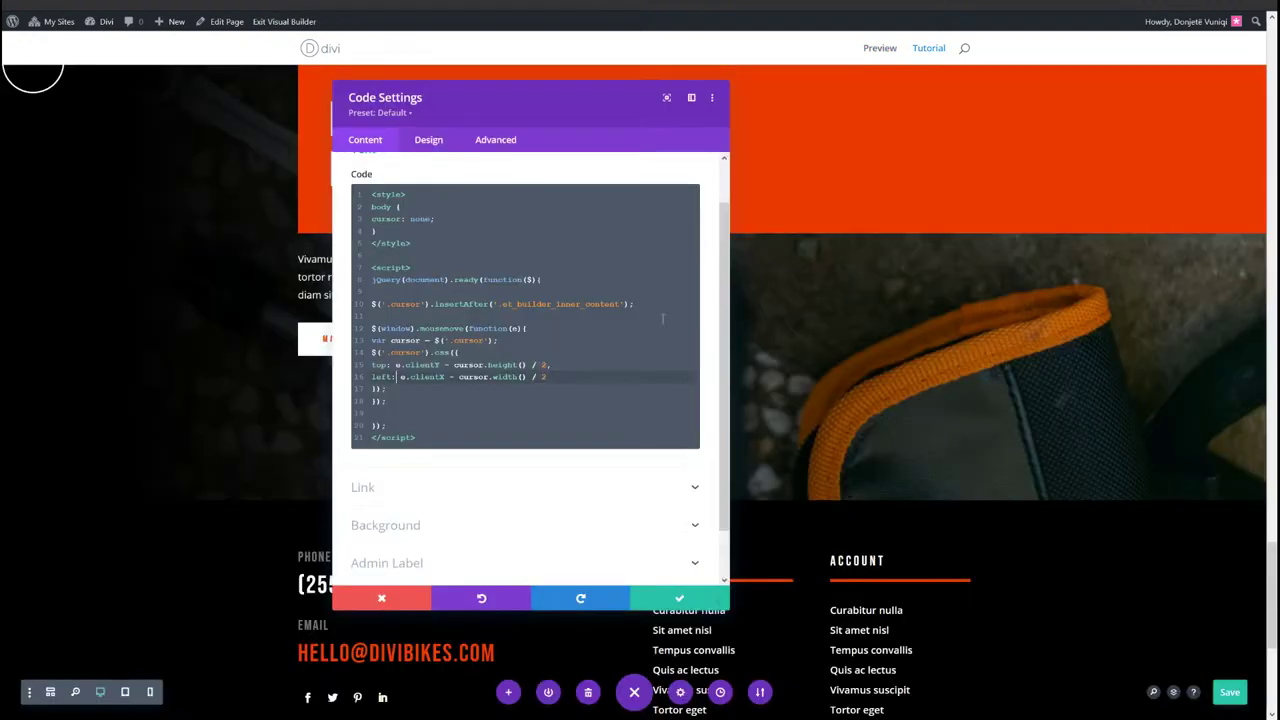
Step: Add an ".increase-size" rule below the body rule with "transform: scale(5);" and "background-color: white;", separated by a blank line
click(414, 228)
key(Return)
key(Return)
text(.increase-size { transform: scale(5); background-color: white; })
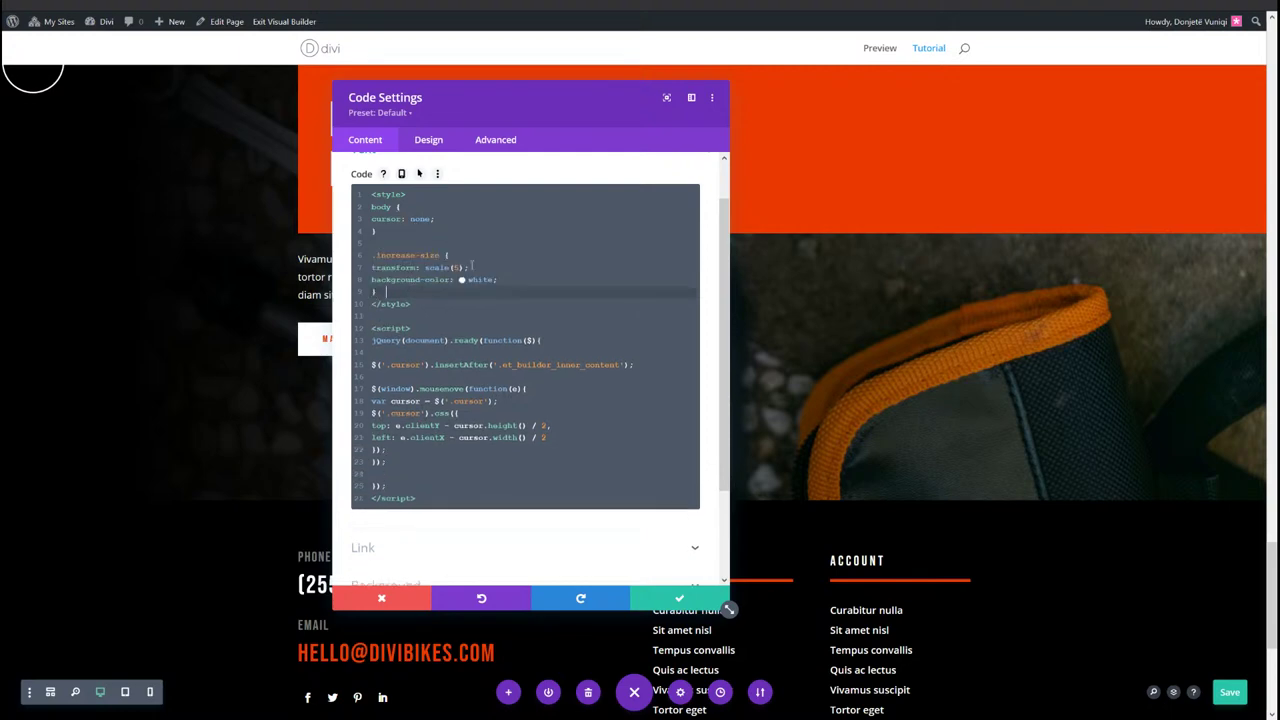
drag(470, 267, 365, 270)
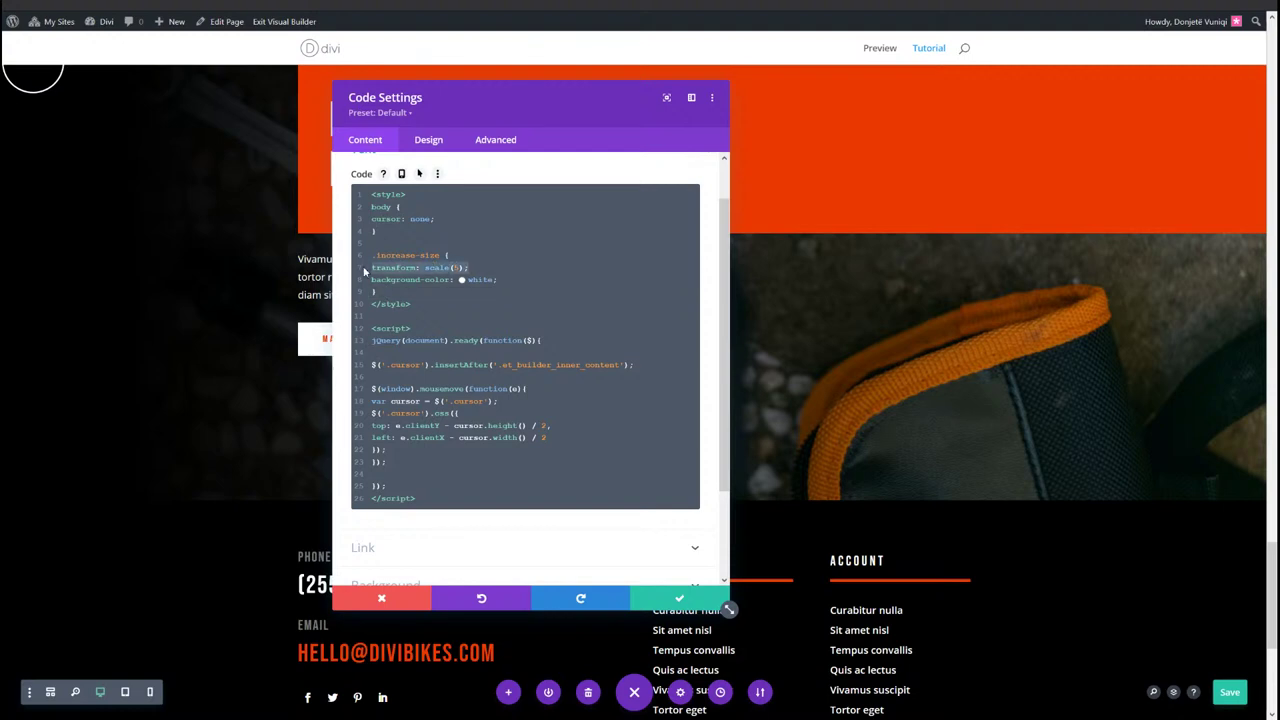
drag(504, 280, 372, 280)
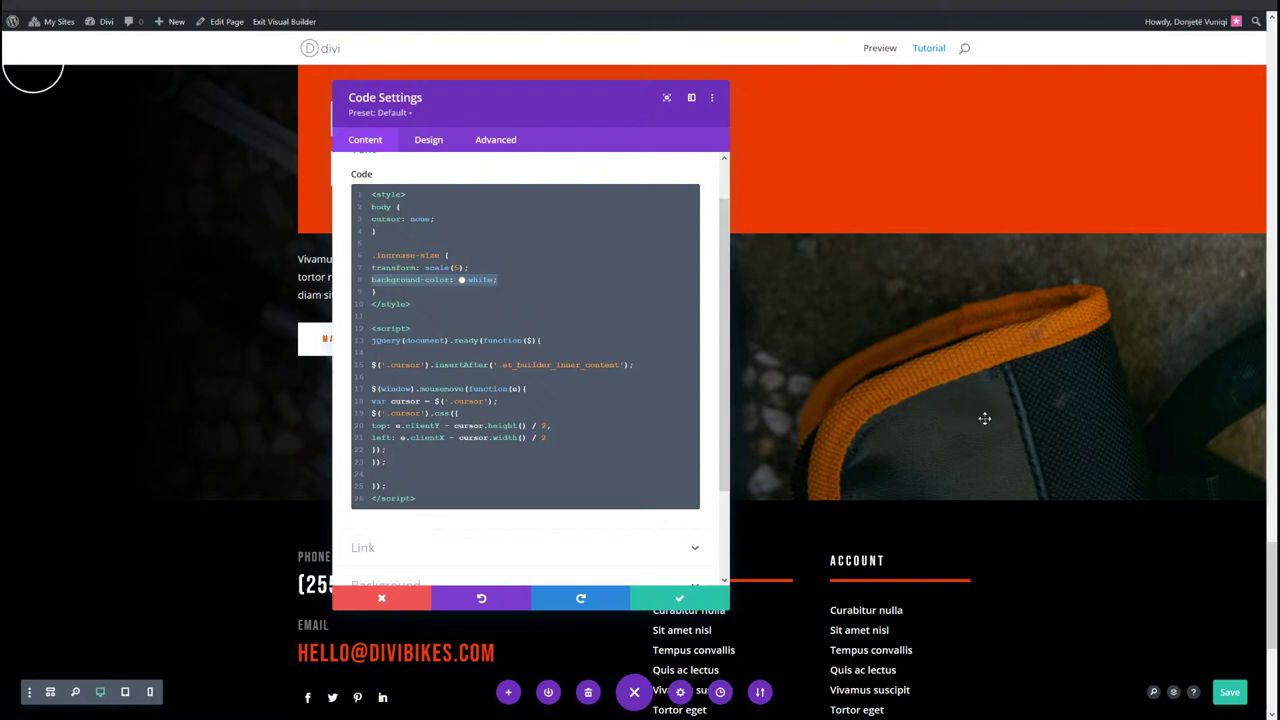
Step: Below the mousemove handler, add "$('.et_pb_button').hover(function(){ $('.cursor').toggleClass('increase-size'); });" spread over three lines
click(475, 452)
click(513, 455)
key(Return)
key(Return)
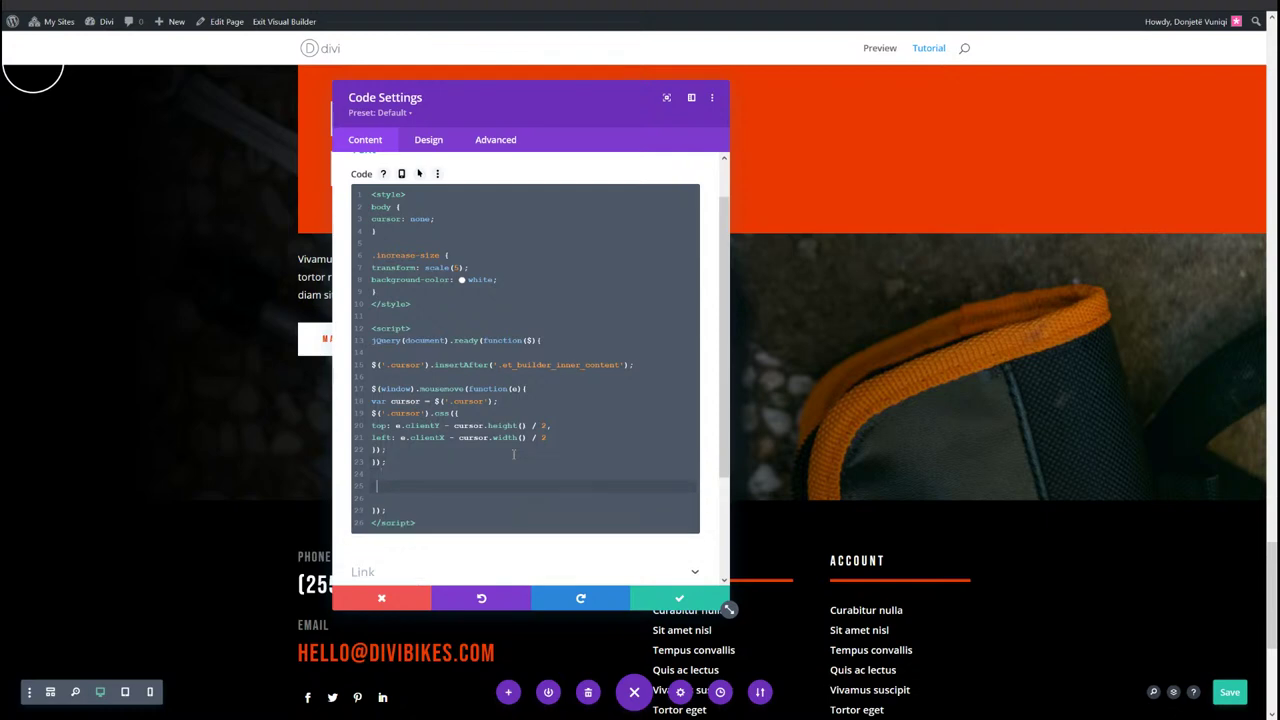
text($('.et_pb_button').hover(function(){ $('.cursor').toggleClass('increase-size'); });)
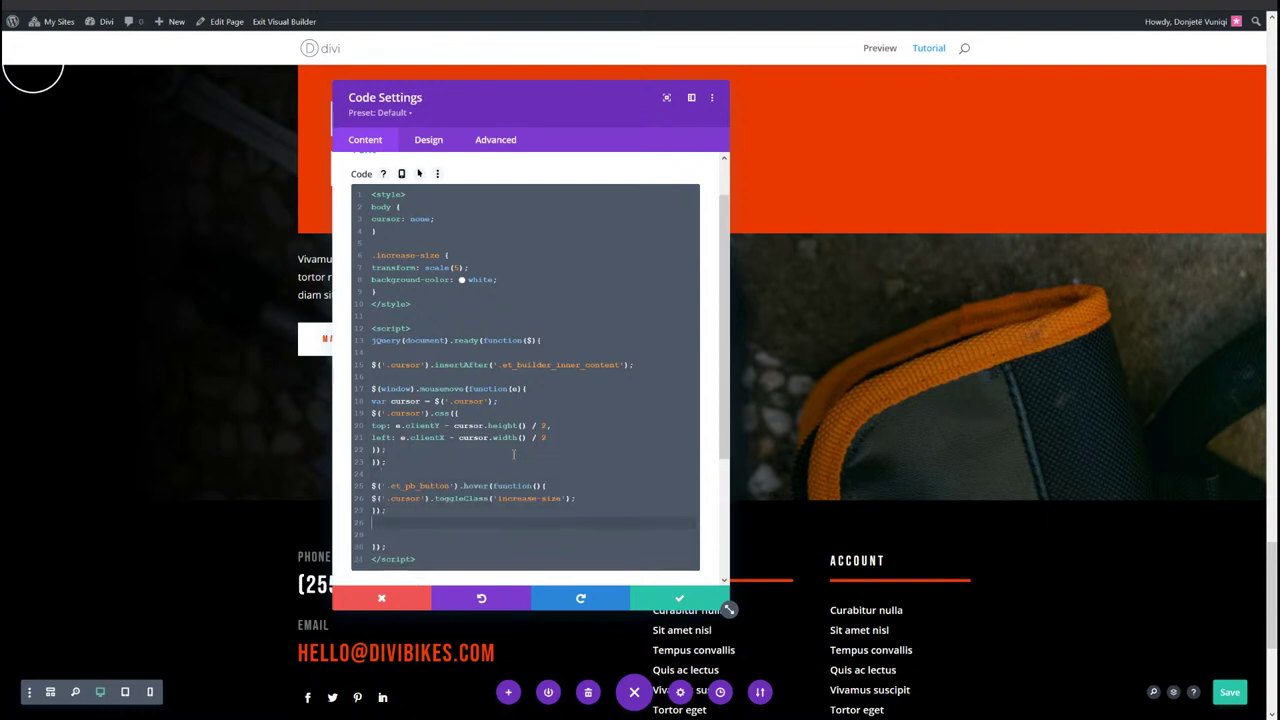
key(BackSpace)
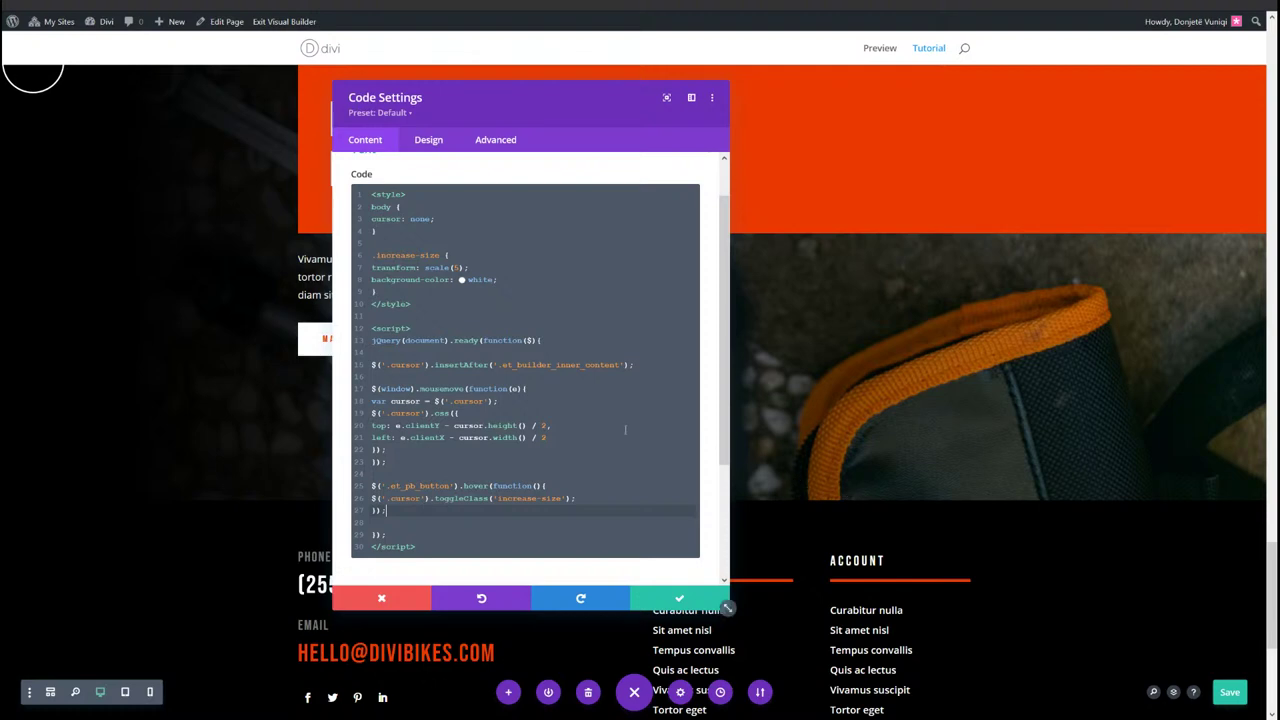
Step: Review the hover function's .et_pb_button selector, its .cursor target and the toggled increase-size class against the style rule
scroll(626, 431, down, 2)
drag(456, 390, 389, 391)
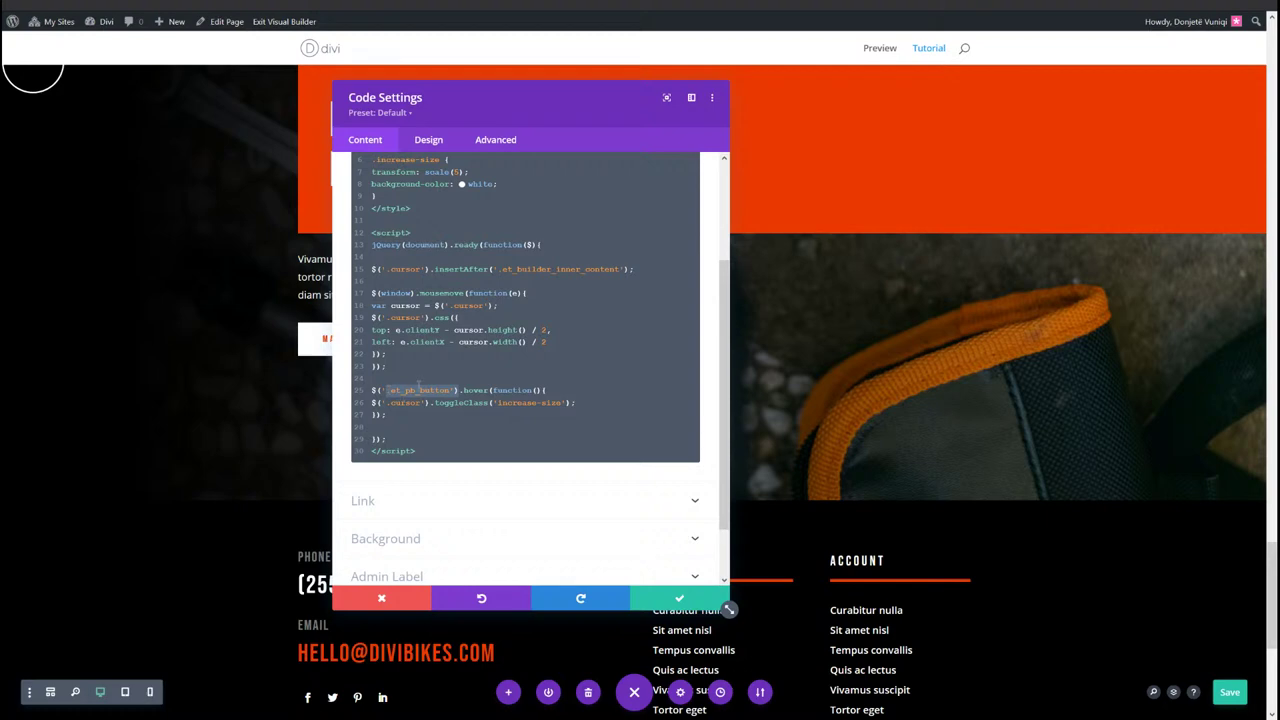
click(435, 391)
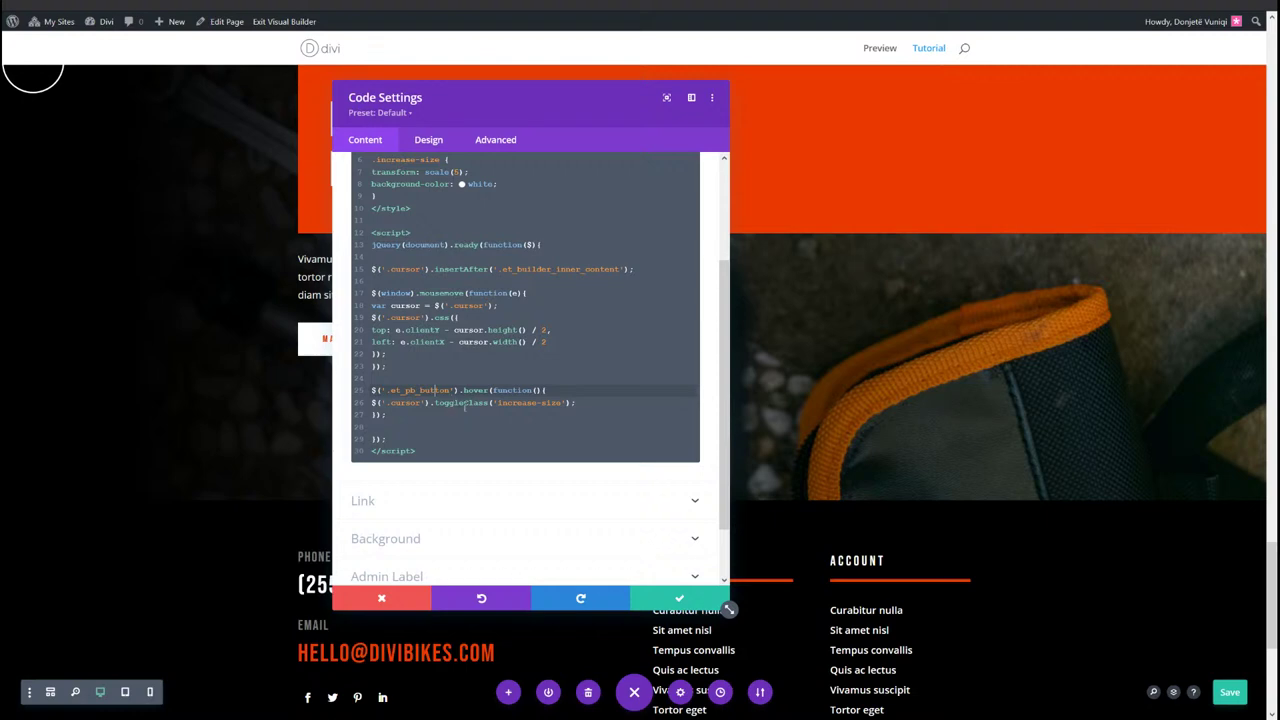
drag(563, 402, 502, 402)
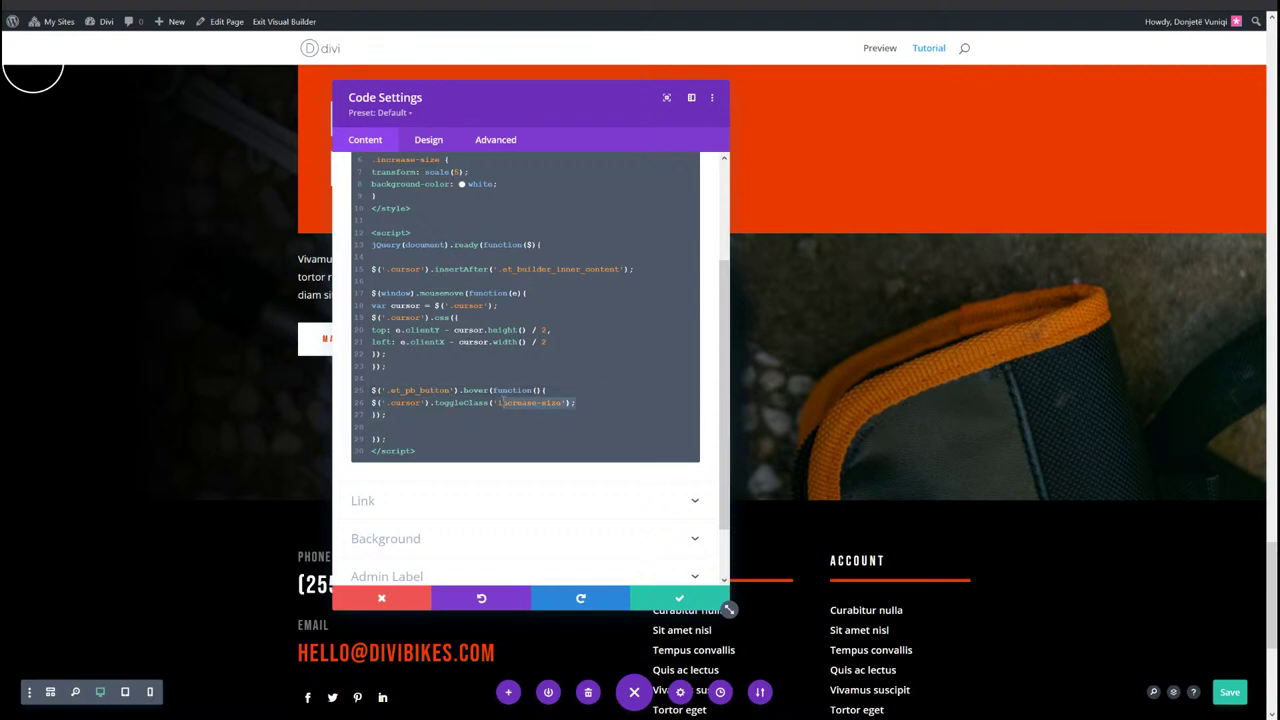
scroll(515, 357, up, 2)
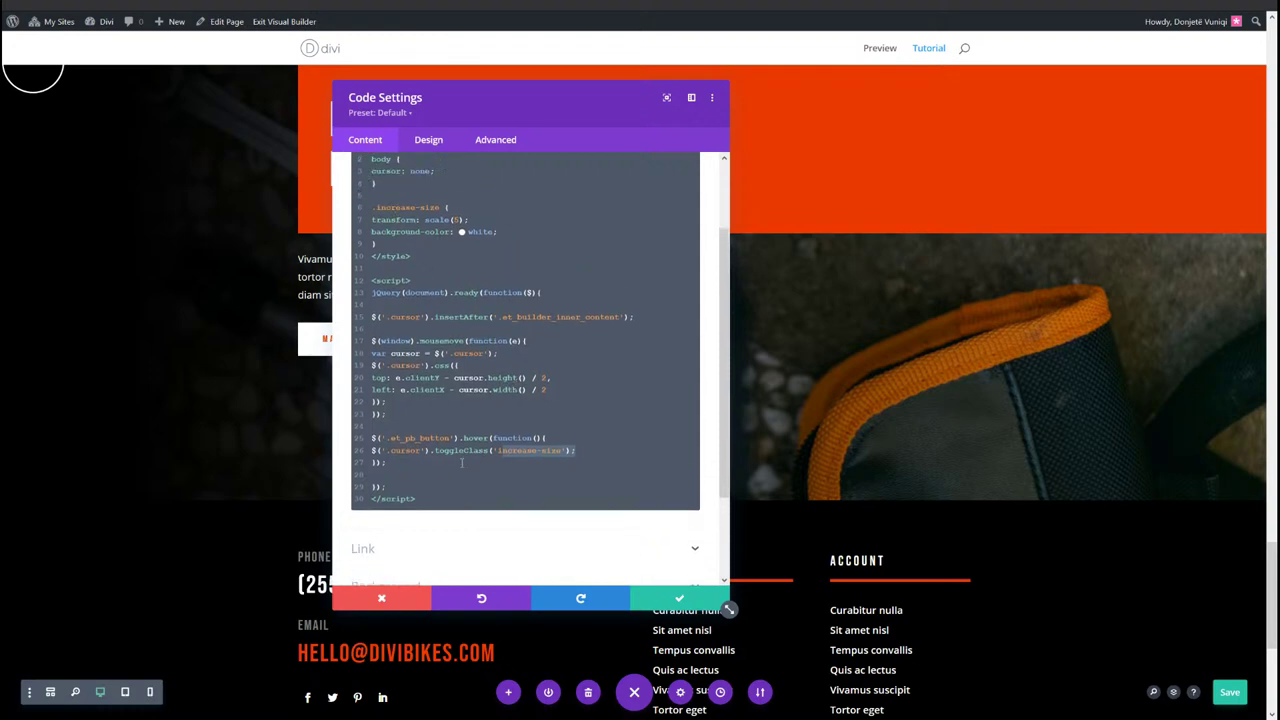
drag(421, 451, 391, 451)
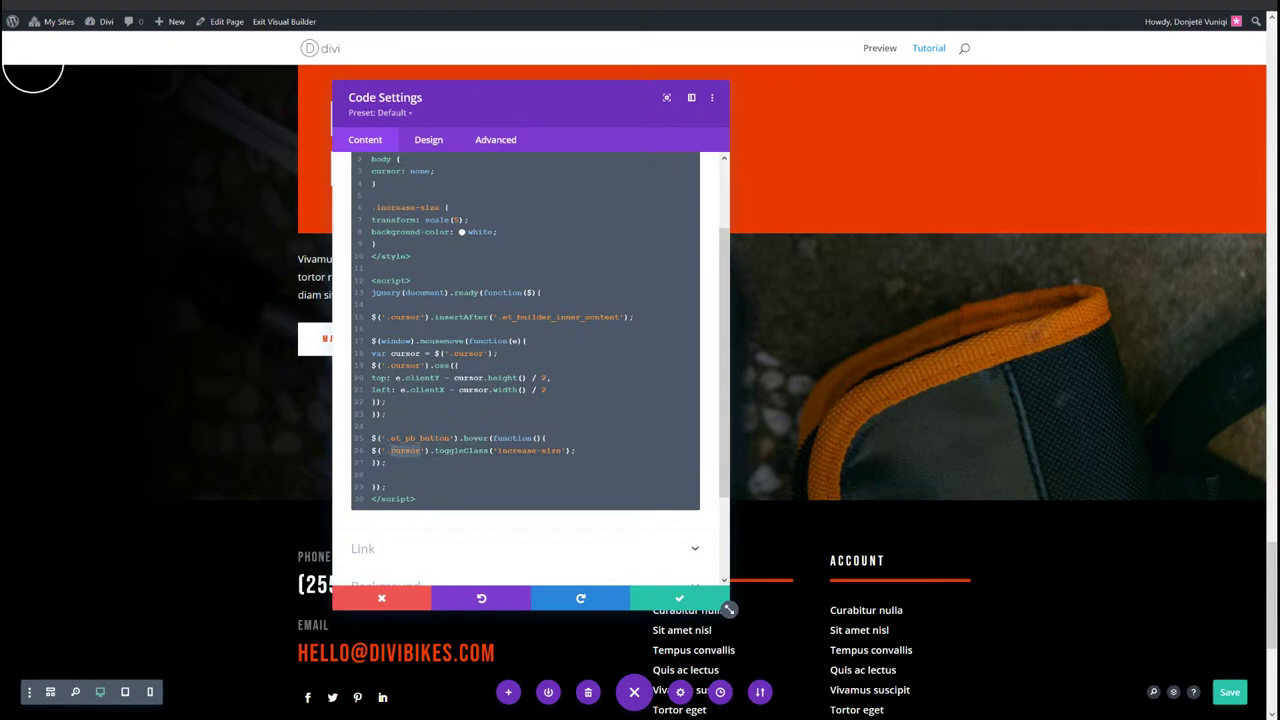
click(409, 461)
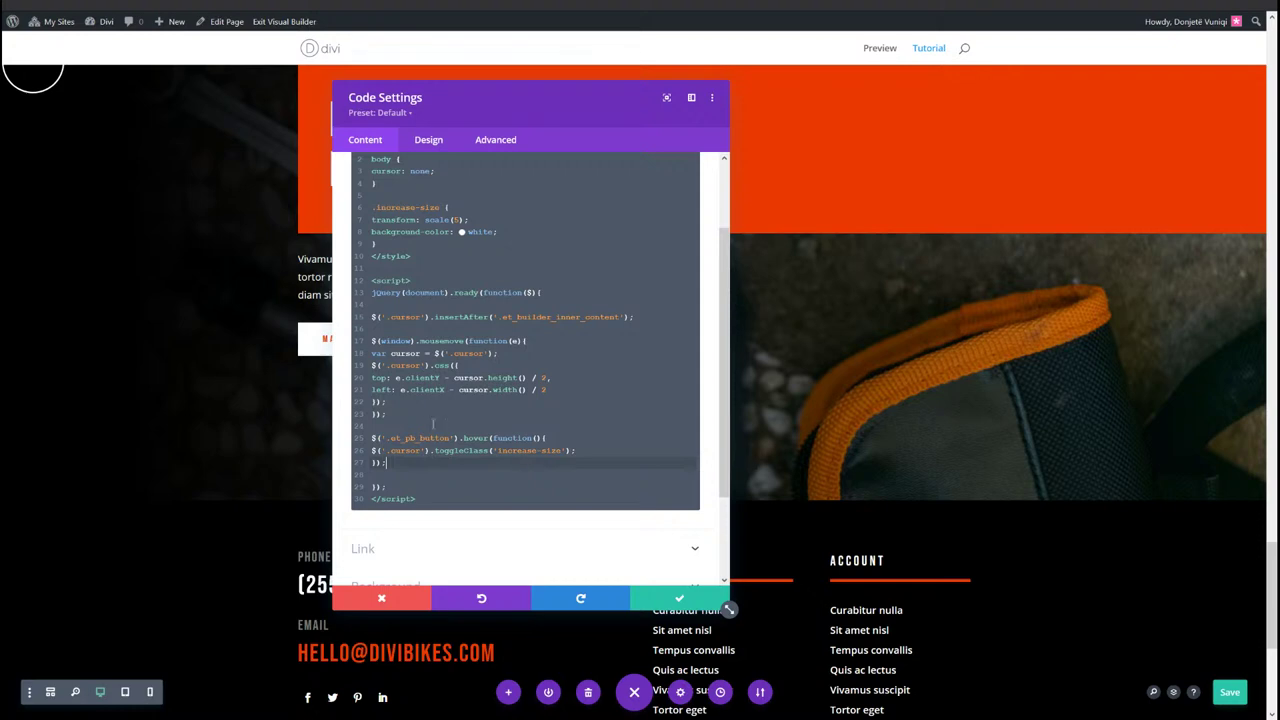
drag(451, 438, 391, 438)
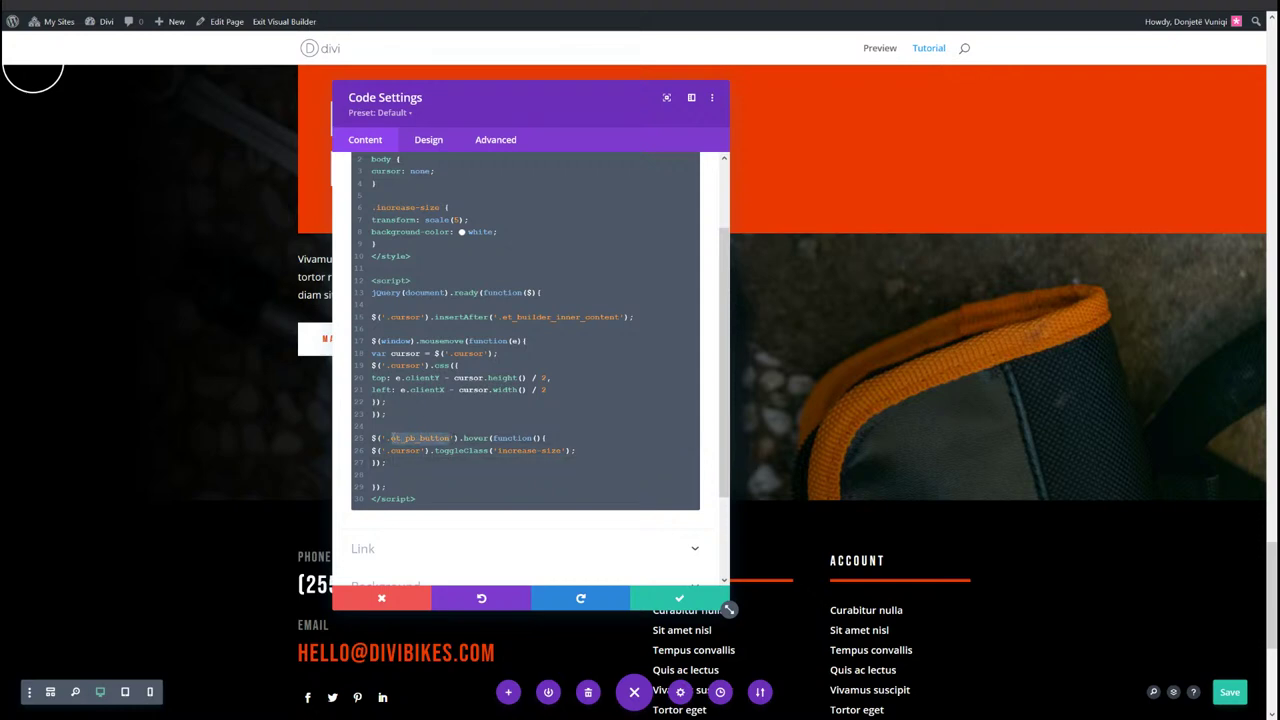